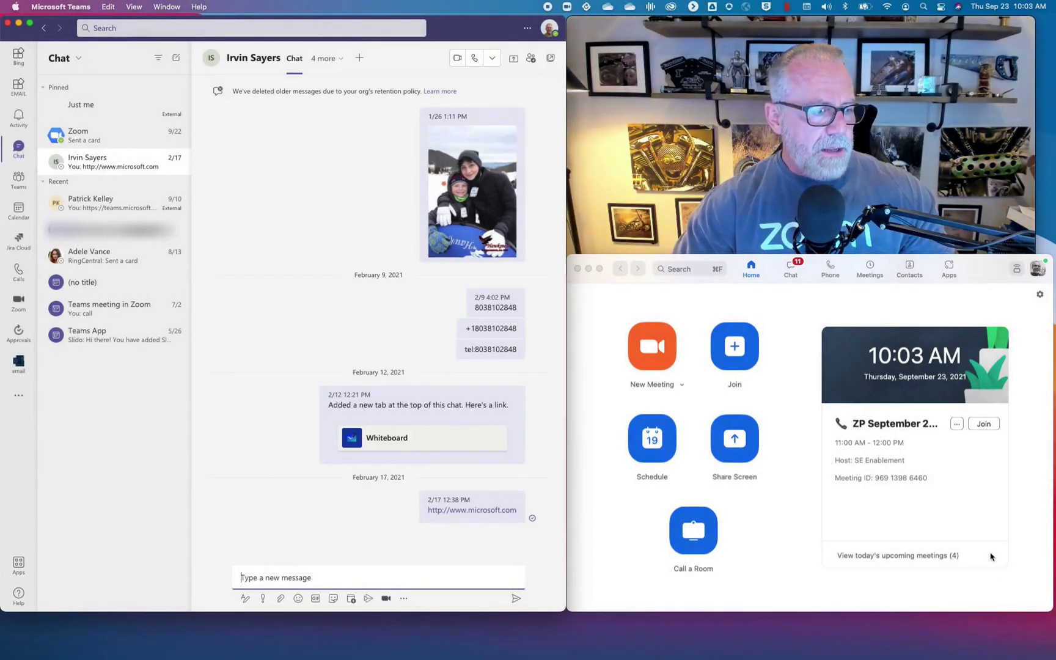
# Search the Teams app catalog for 'zoom', then view and close the Zoom app details.
pyautogui.click(28, 571)
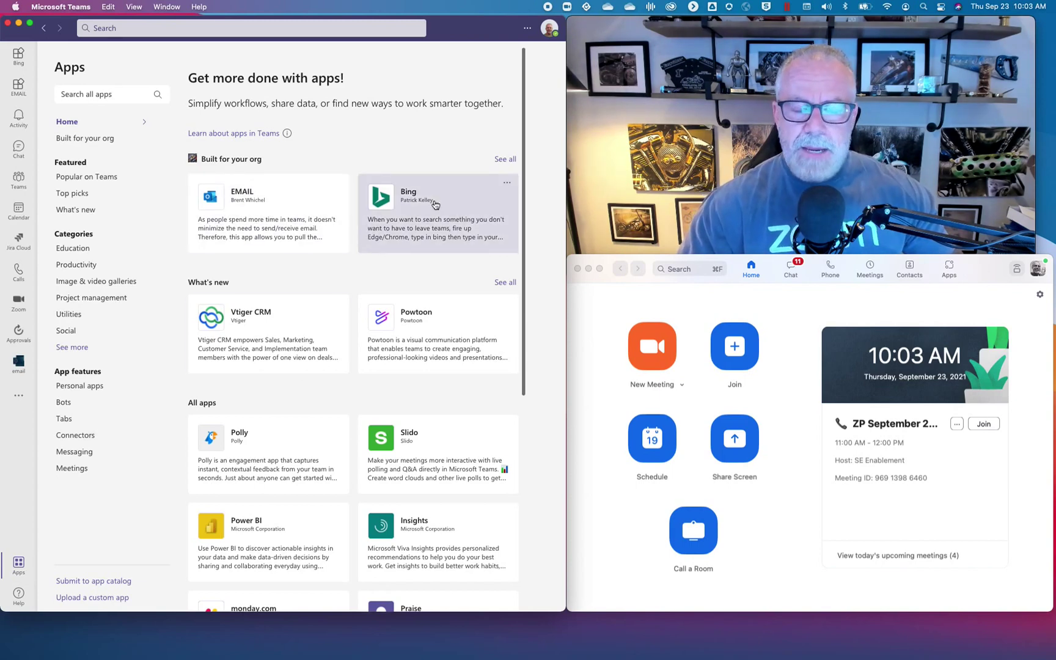
pyautogui.click(88, 88)
pyautogui.write('zoom')
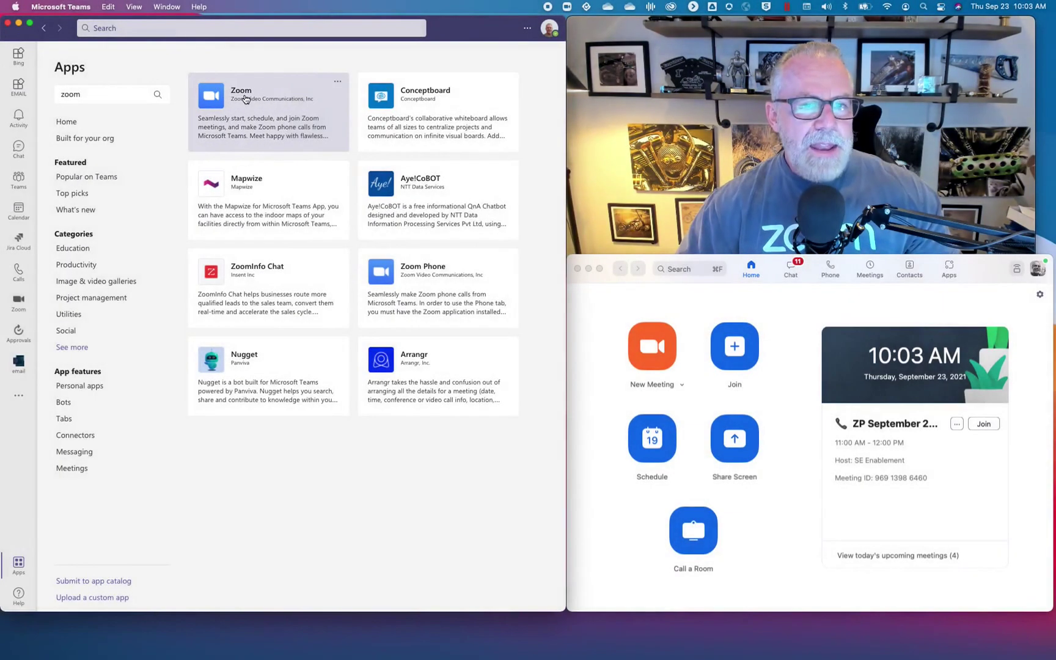
pyautogui.click(245, 100)
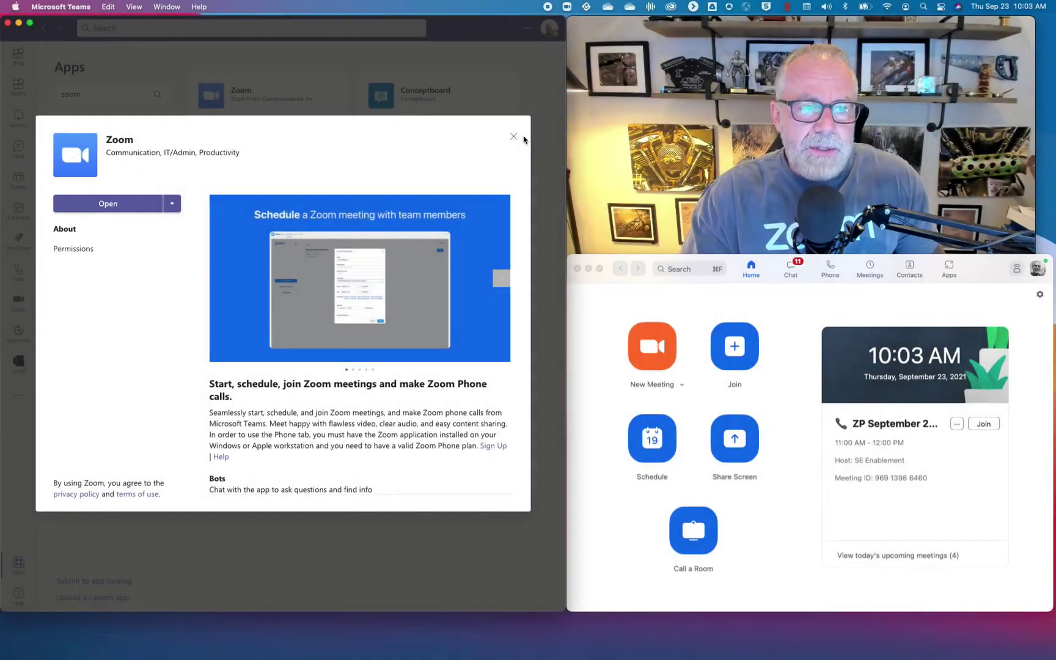
pyautogui.click(514, 136)
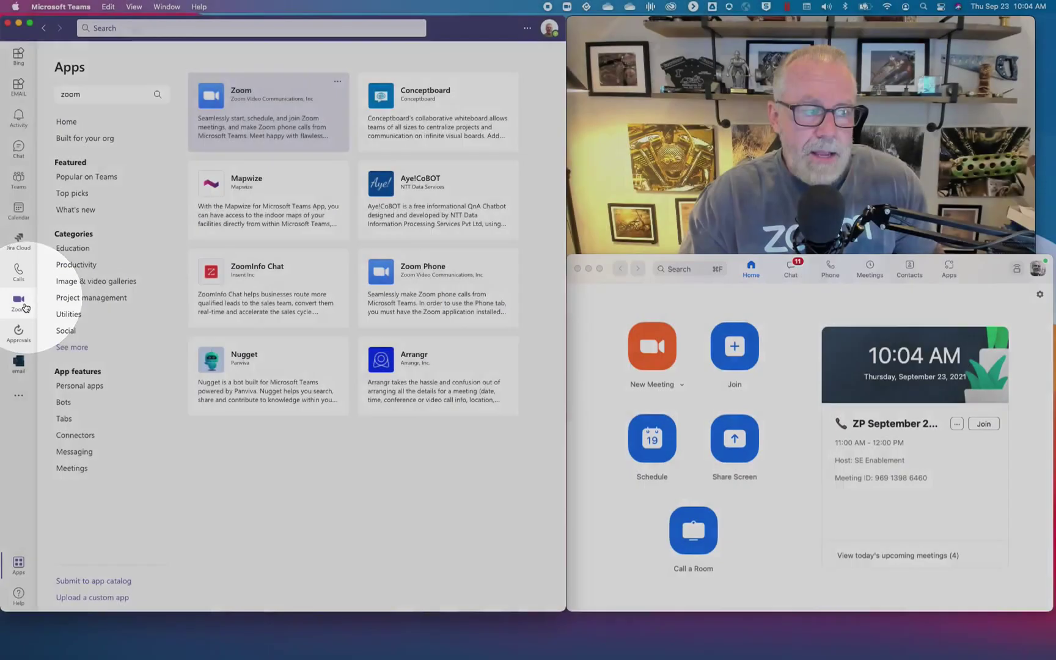
# Open the installed Zoom app and send 'help' to the Zoom bot.
pyautogui.click(24, 308)
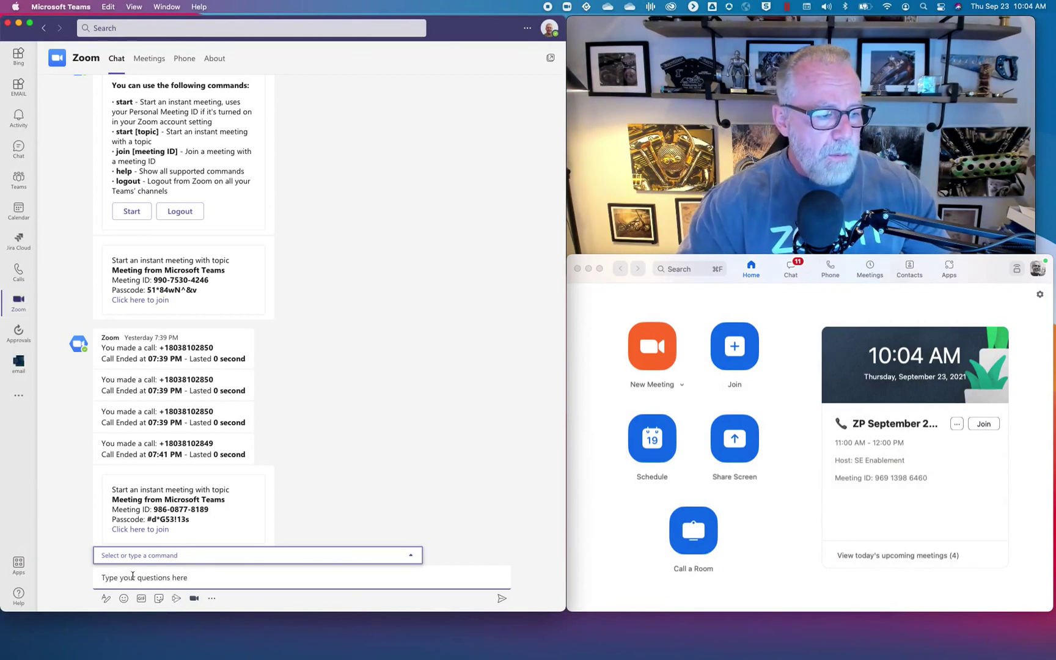
pyautogui.write('help')
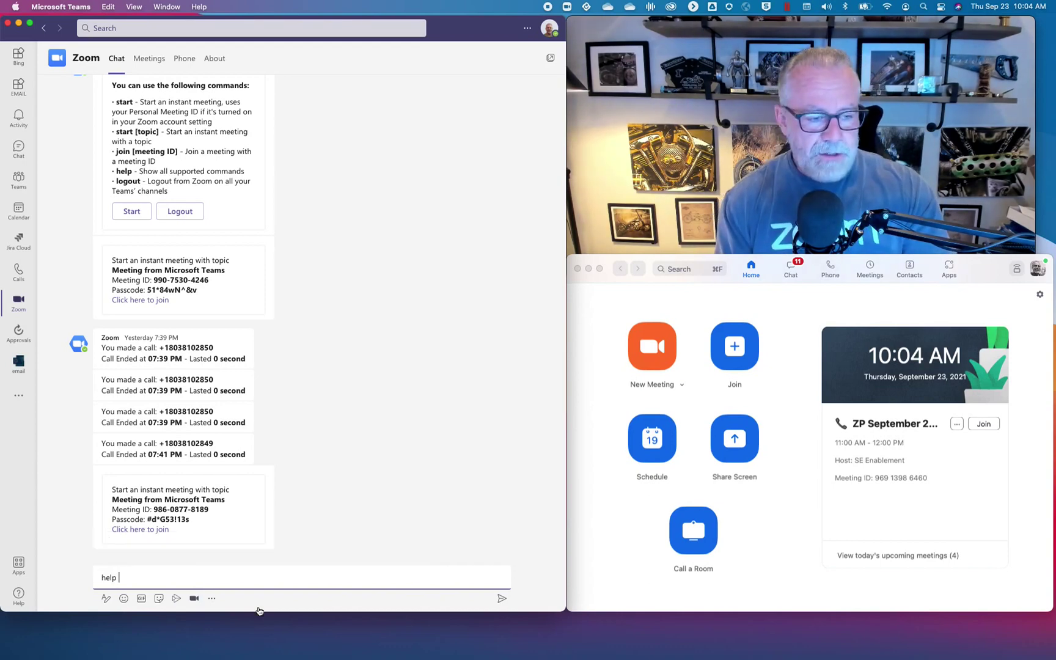
pyautogui.click(502, 599)
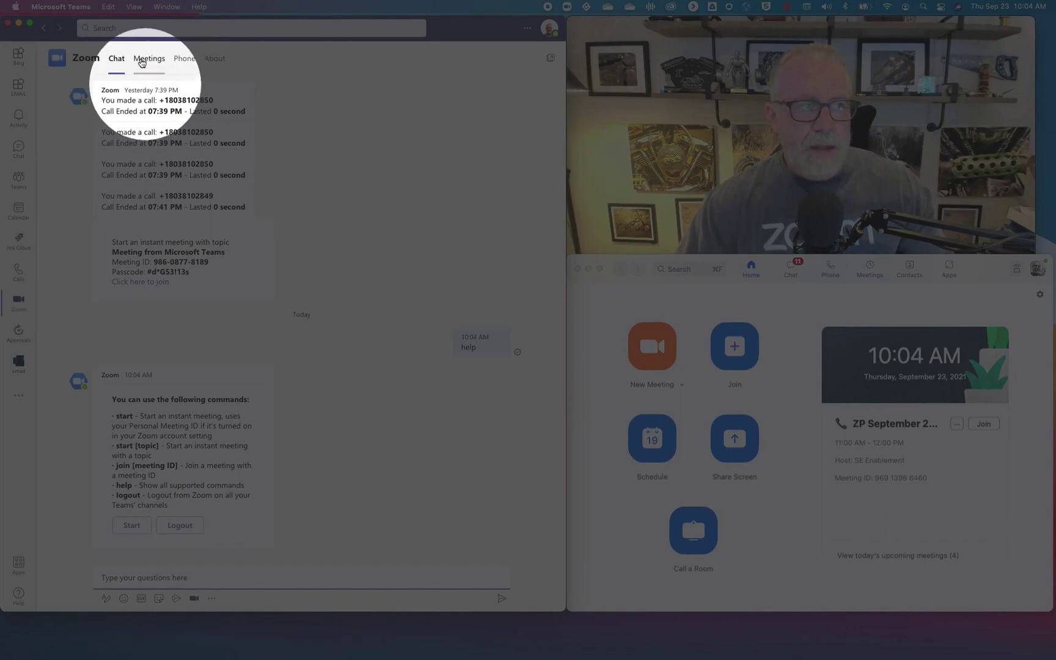
# On the Zoom Meetings tab, choose Start a Meeting to open the invitee dialog.
pyautogui.click(141, 60)
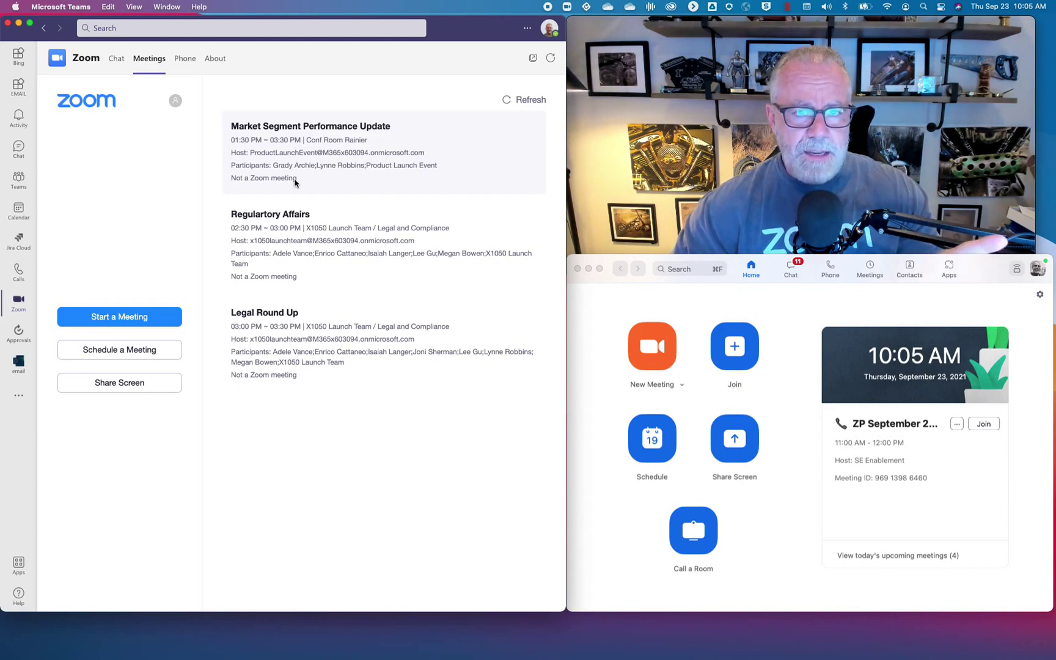
pyautogui.click(148, 322)
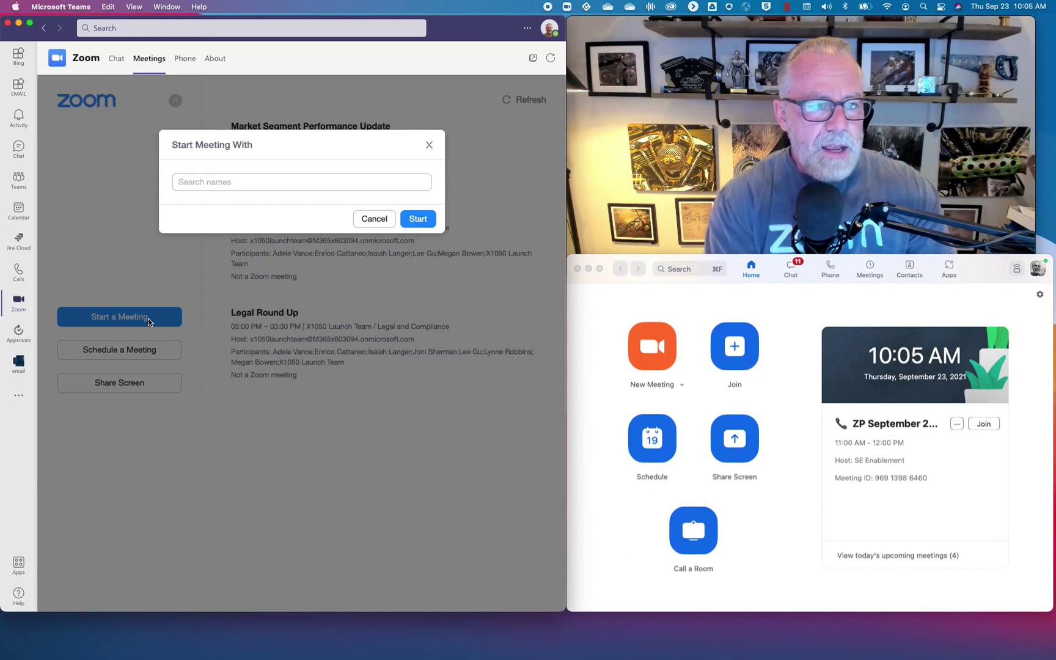
# Add three contacts found by name search as invitees and start the Zoom meeting.
pyautogui.click(234, 182)
pyautogui.write('irvin')
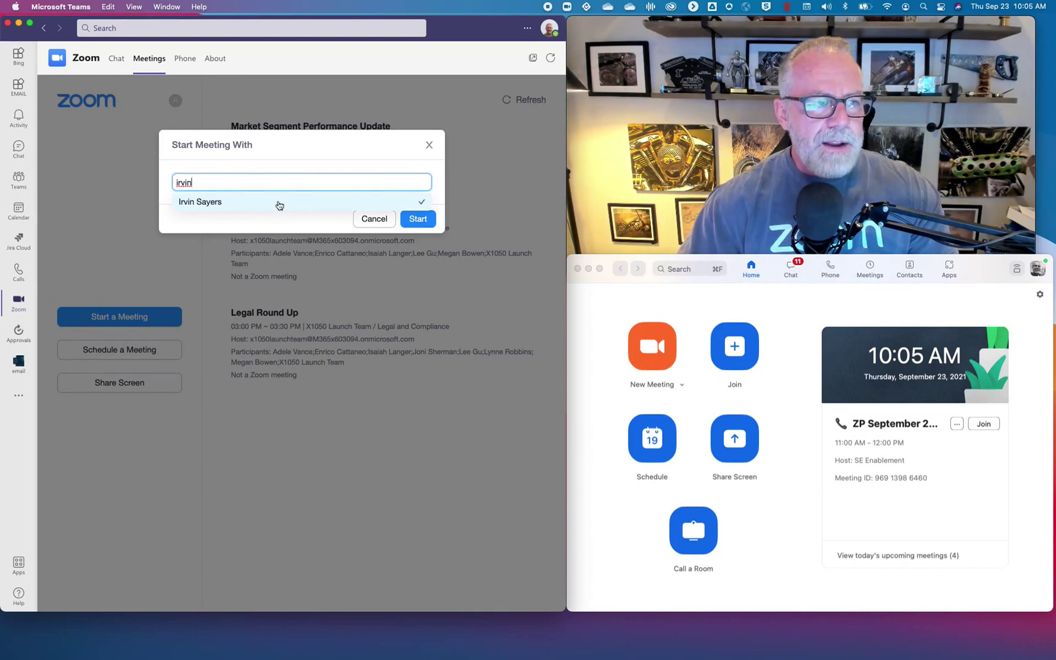
pyautogui.click(279, 204)
pyautogui.write('patrick')
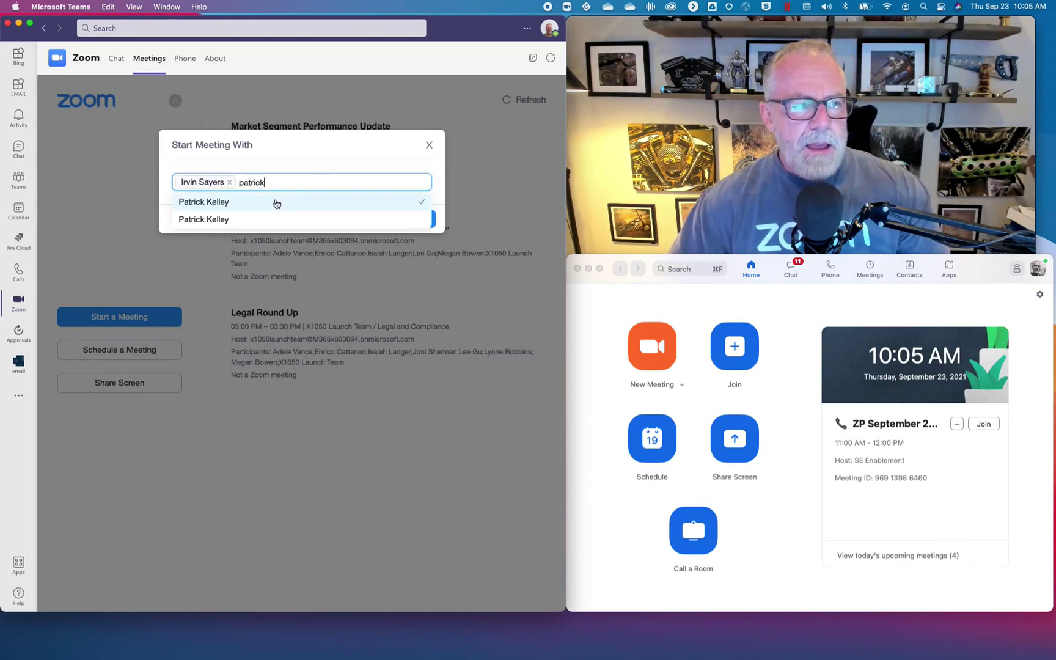
pyautogui.click(276, 204)
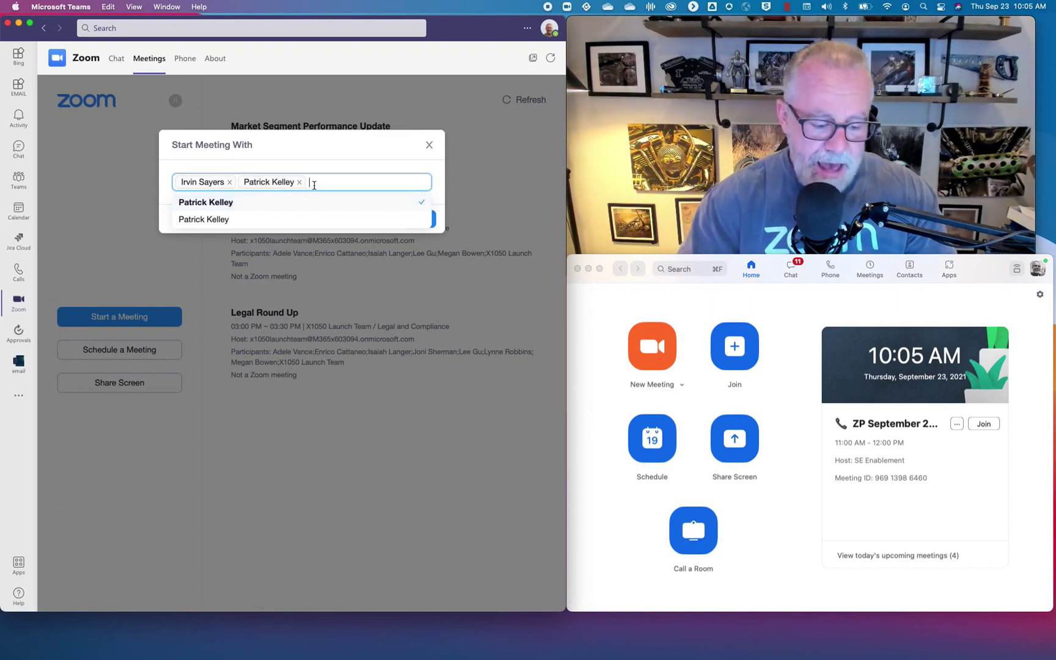
pyautogui.write('tina')
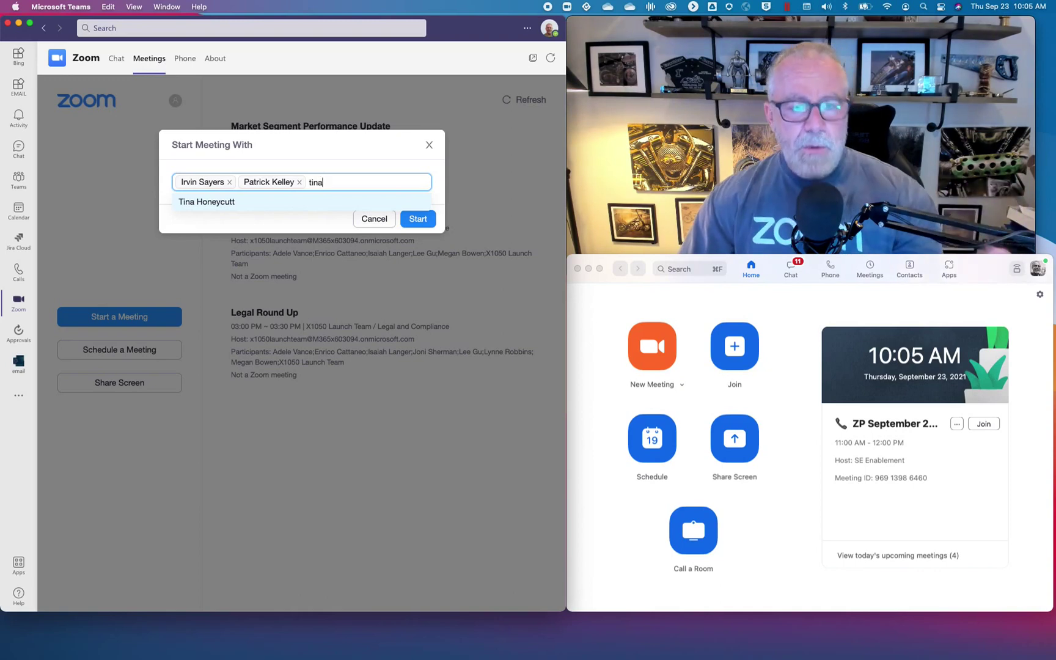
pyautogui.click(275, 205)
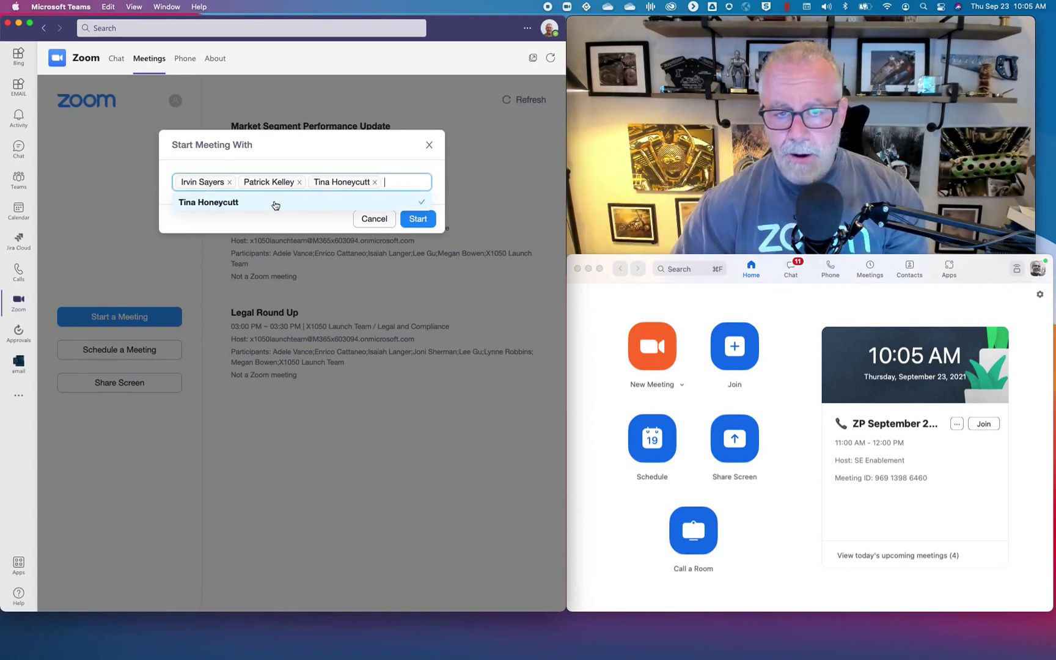
pyautogui.click(417, 220)
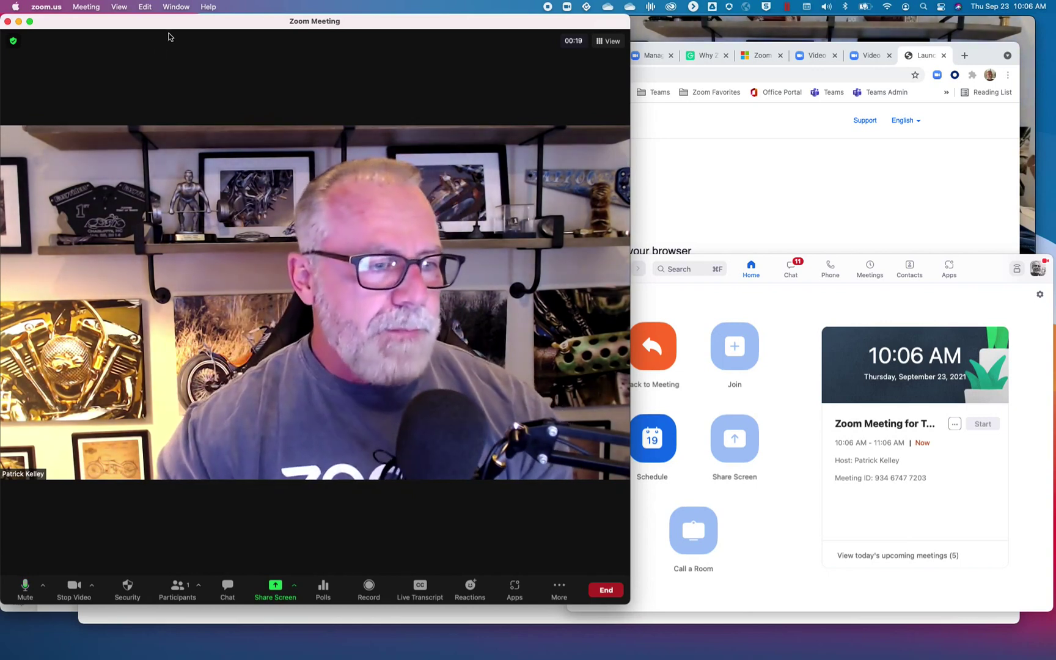
# End the Zoom meeting for all participants and go back to Teams' Zoom meetings list.
pyautogui.click(606, 590)
pyautogui.click(582, 538)
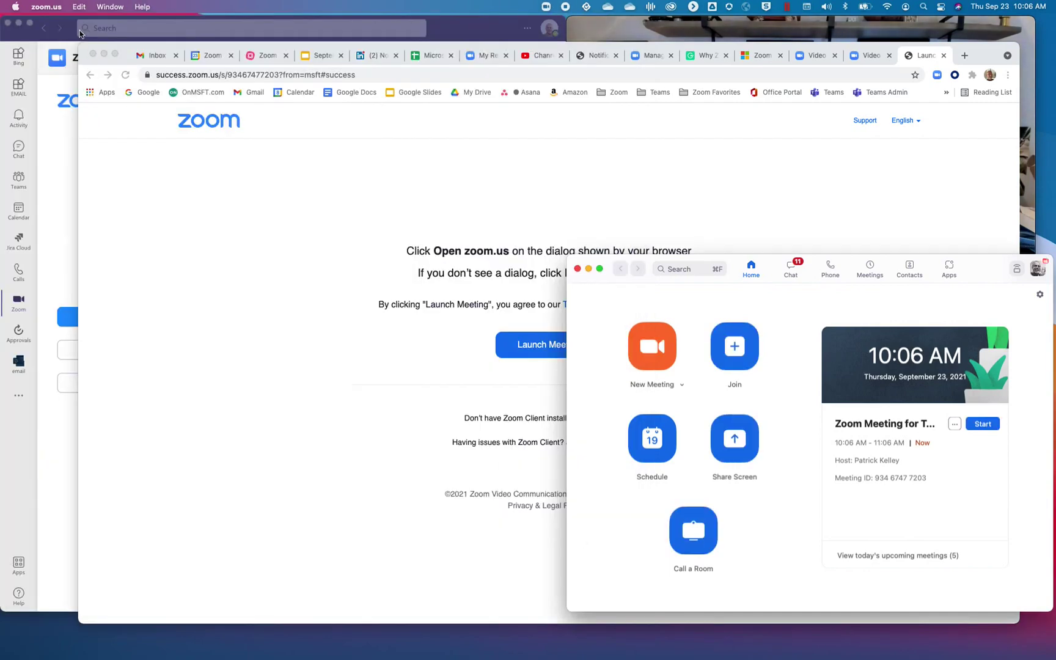
pyautogui.click(71, 24)
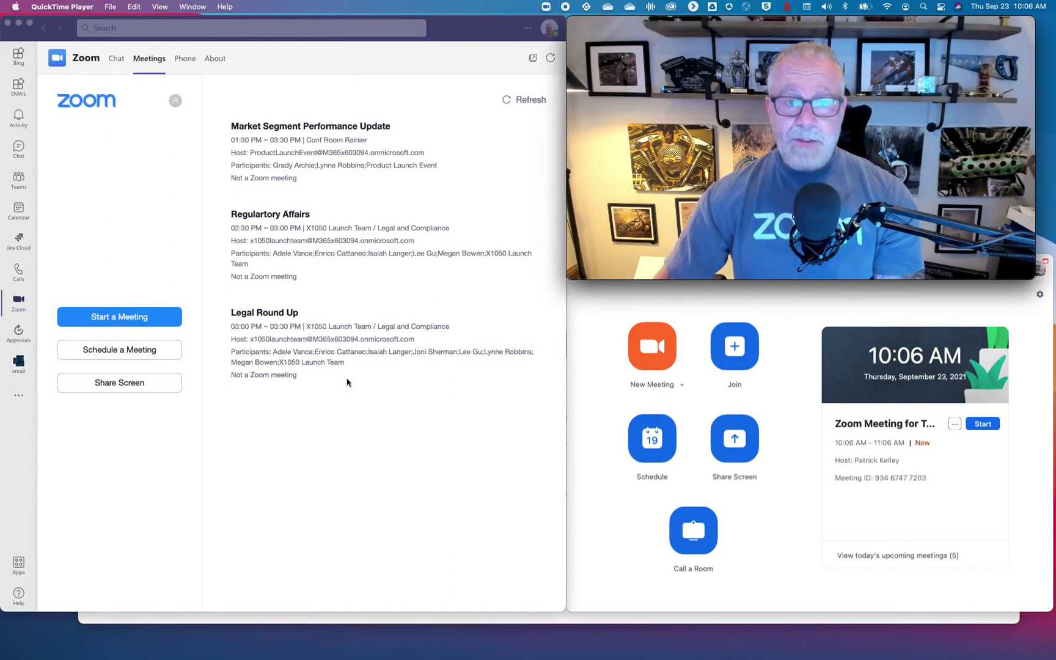
# Open the Schedule a Meeting form and add two participants by name search.
pyautogui.click(135, 357)
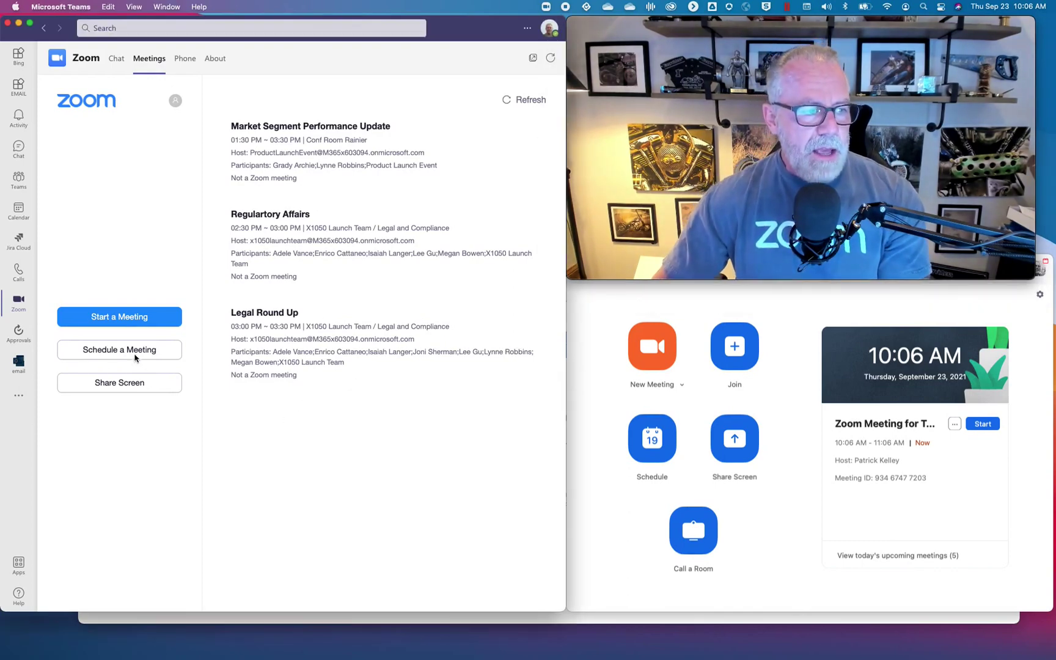
pyautogui.click(135, 357)
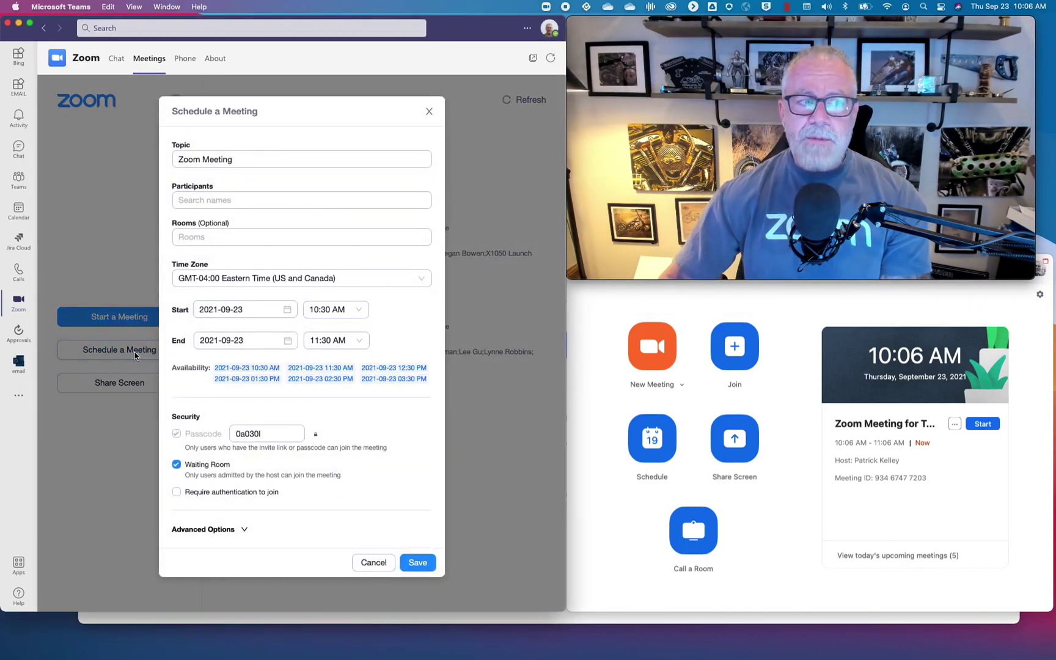
pyautogui.click(243, 160)
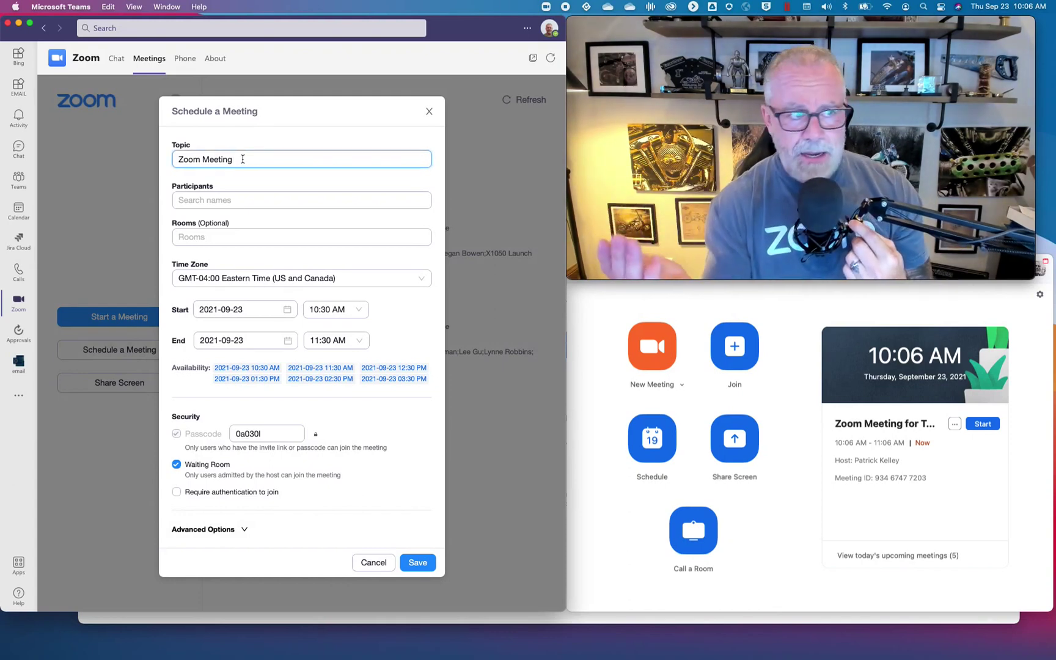
pyautogui.click(251, 202)
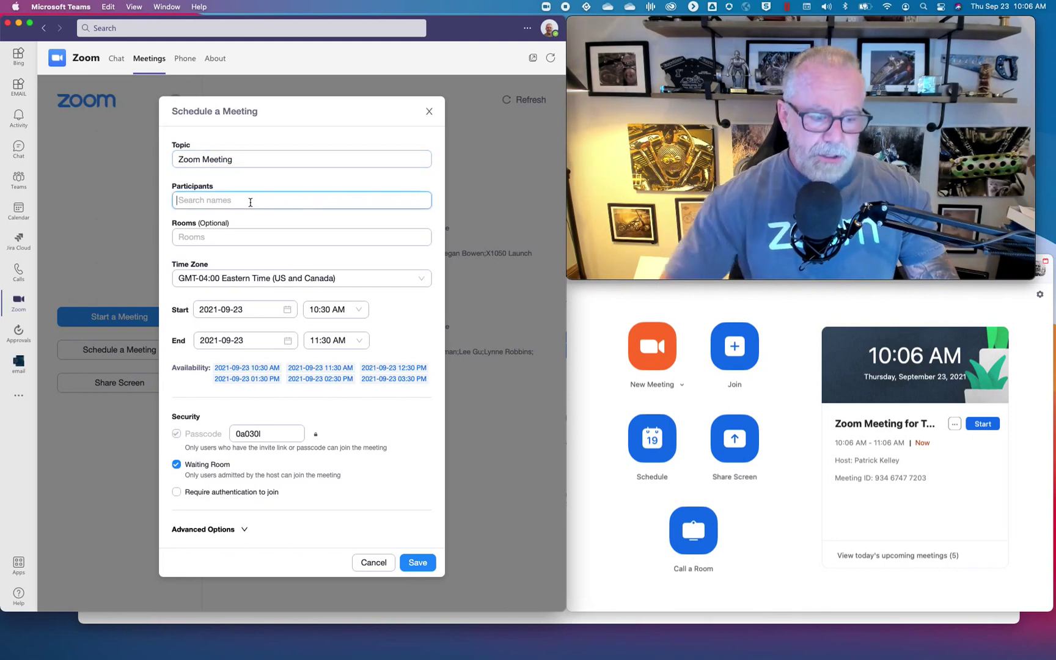
pyautogui.write('irvin')
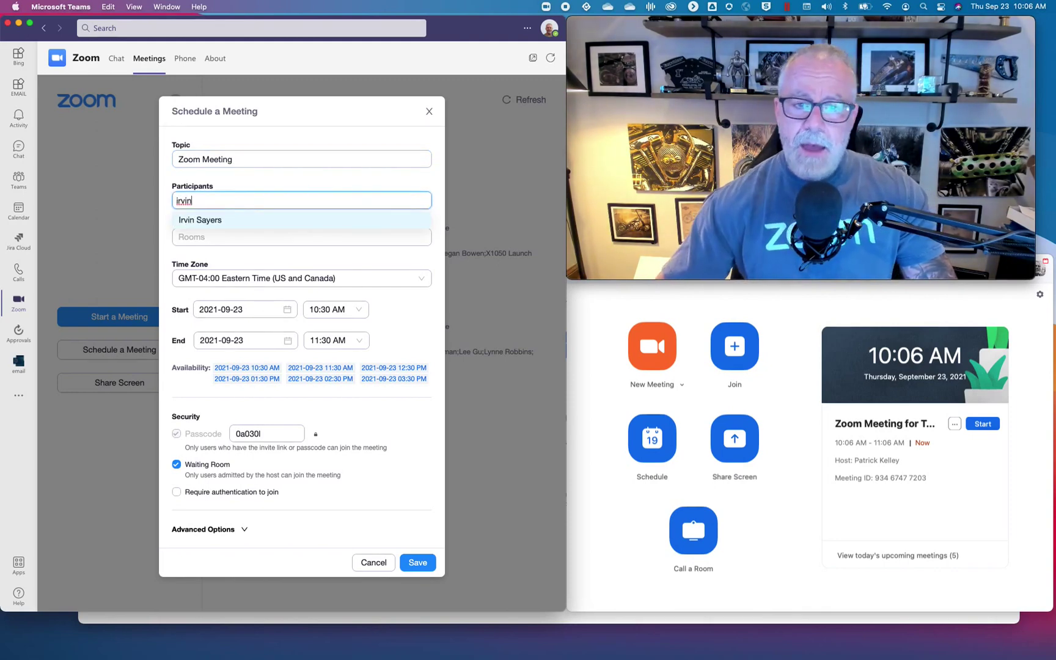
pyautogui.click(248, 218)
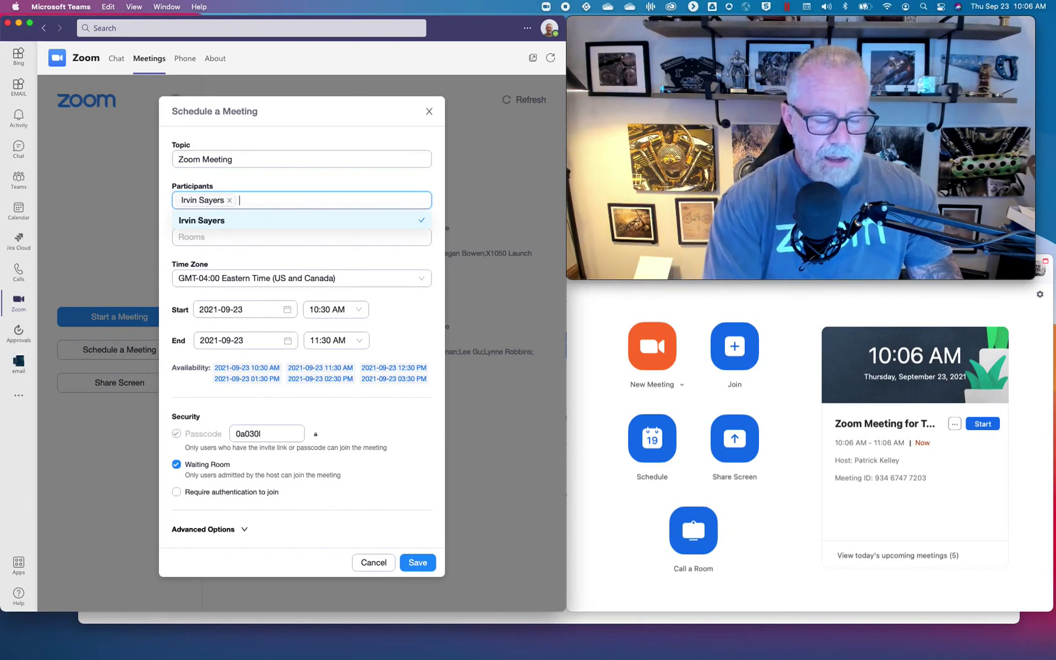
pyautogui.write('patrick')
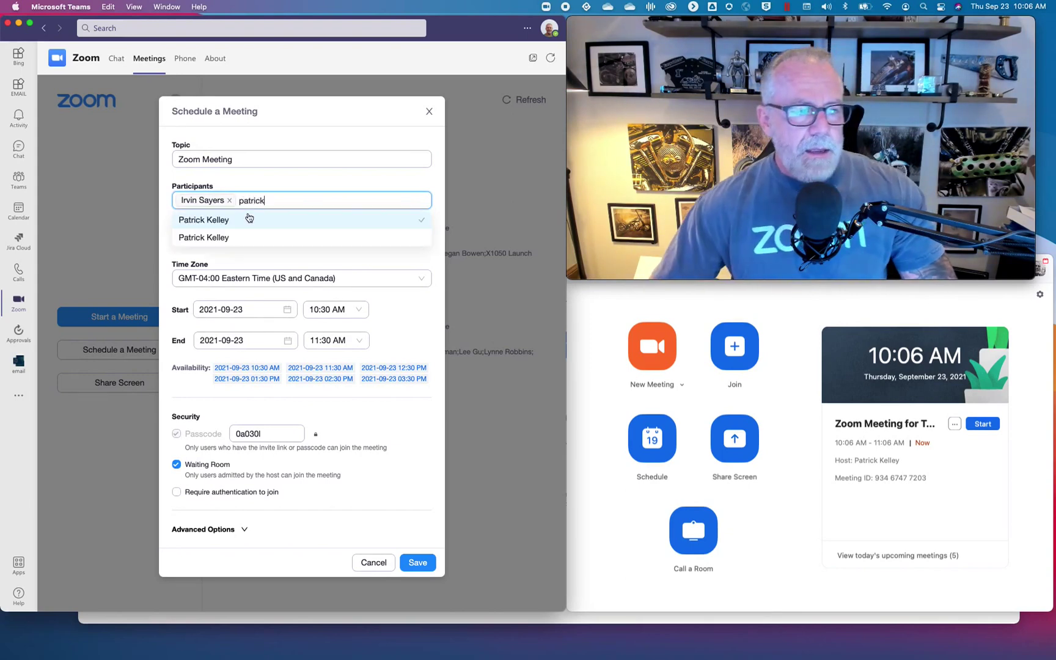
pyautogui.click(247, 220)
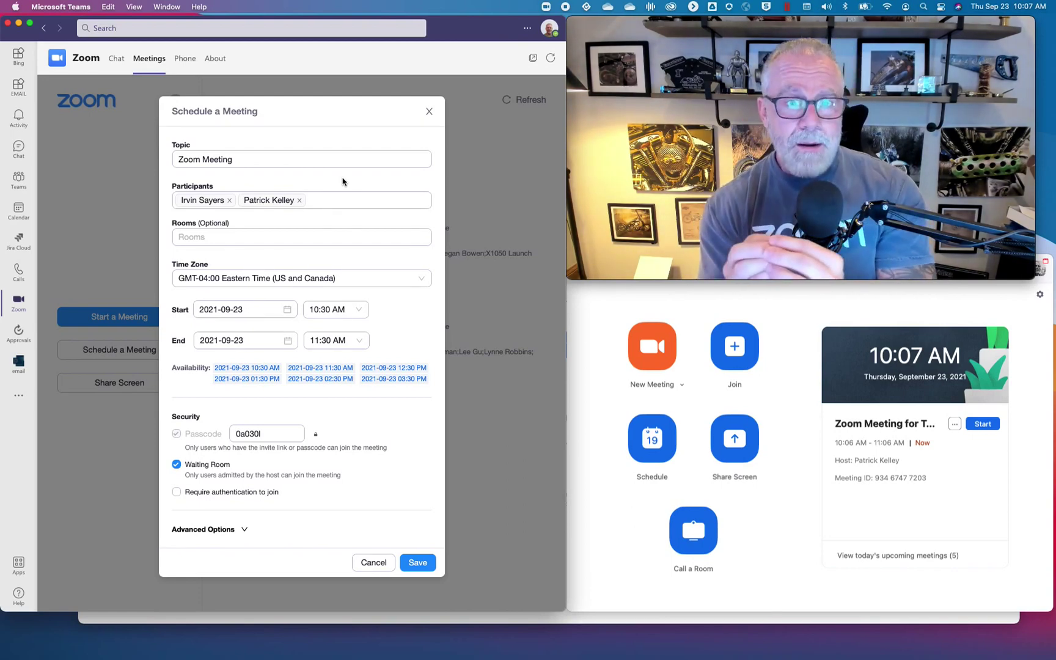
# Book Zoom Room from the Rooms list for the meeting.
pyautogui.click(289, 237)
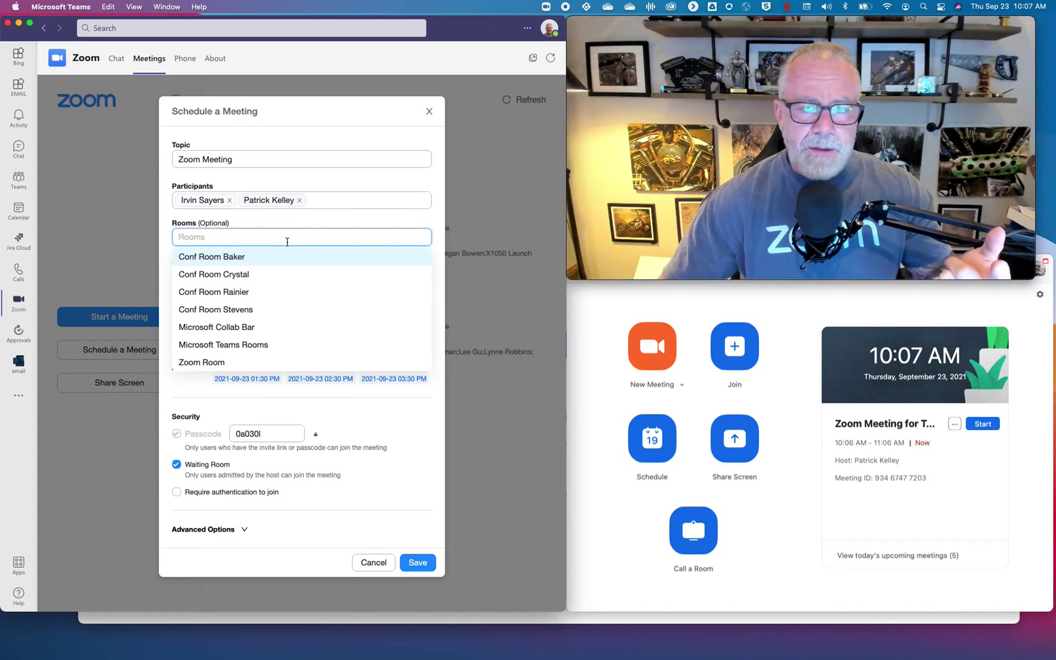
pyautogui.click(276, 329)
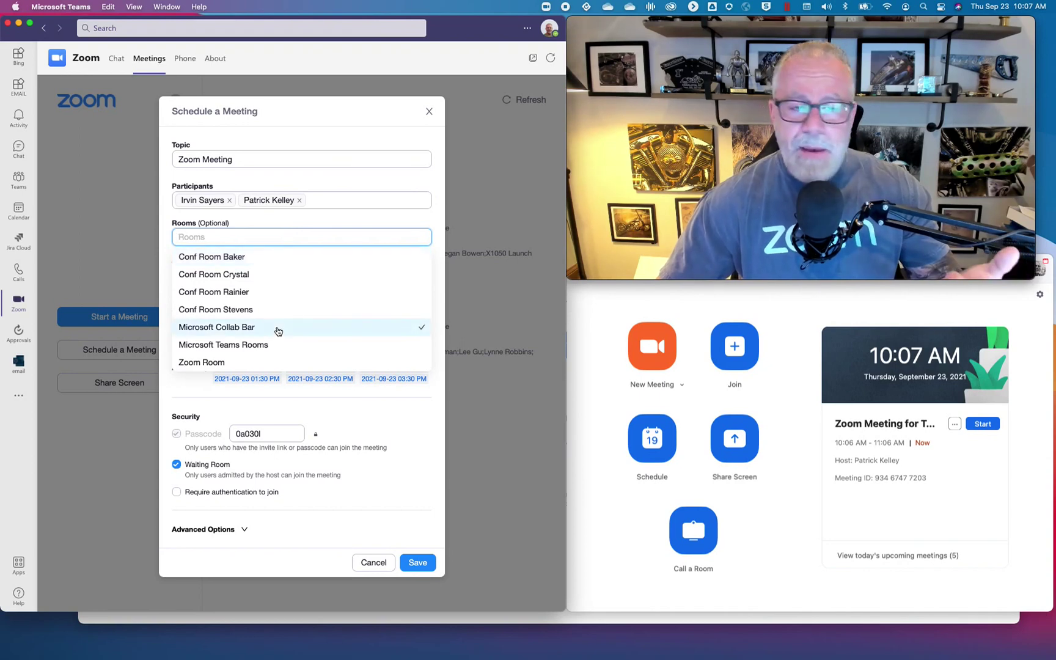
pyautogui.click(287, 361)
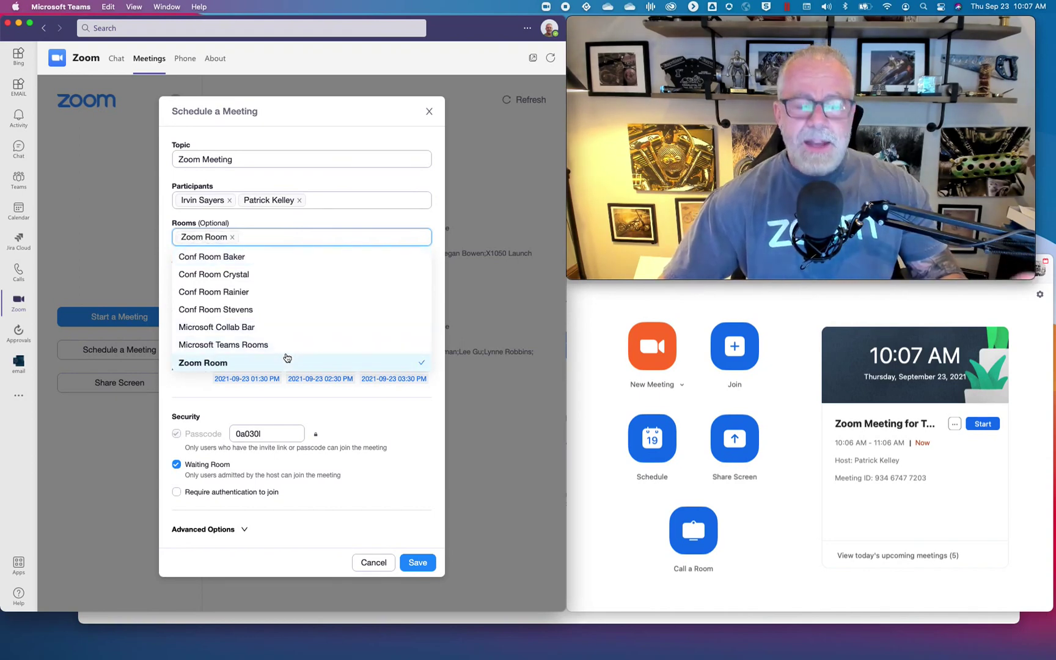
# Review the advanced options and save the 10:30–11:30 AM Zoom Meeting in Zoom Room.
pyautogui.click(342, 109)
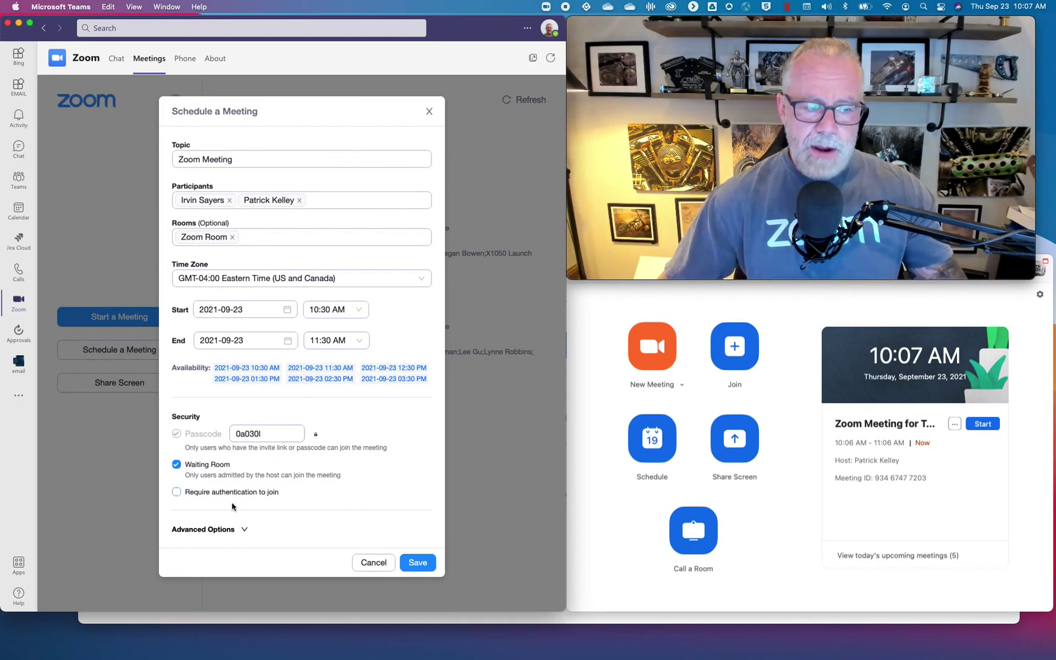
pyautogui.click(237, 529)
pyautogui.scroll(-3, 283, 493)
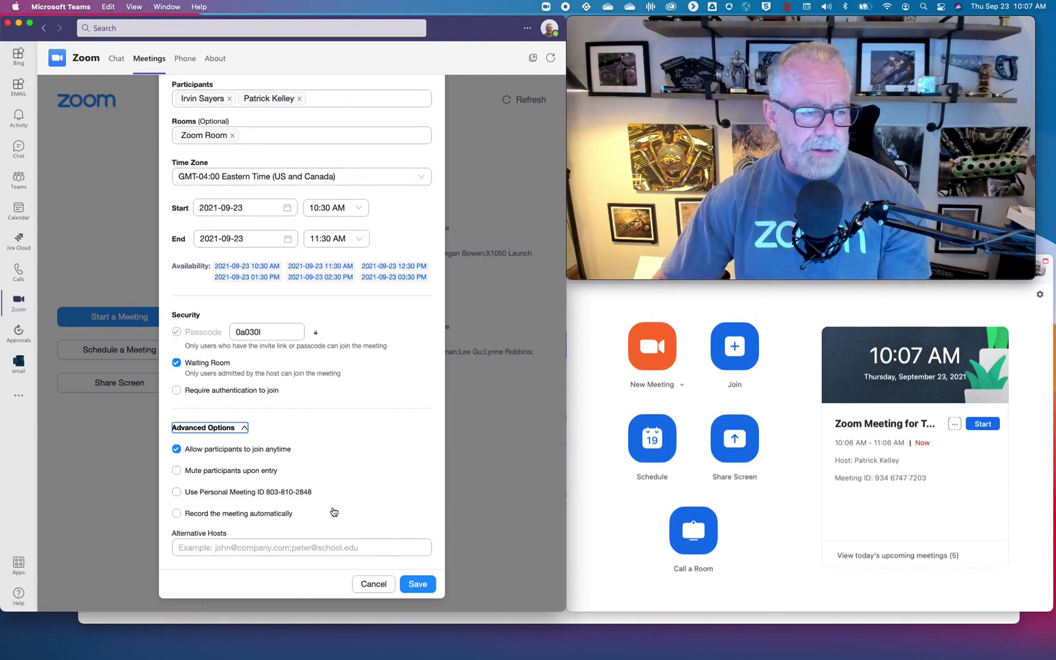
pyautogui.click(410, 588)
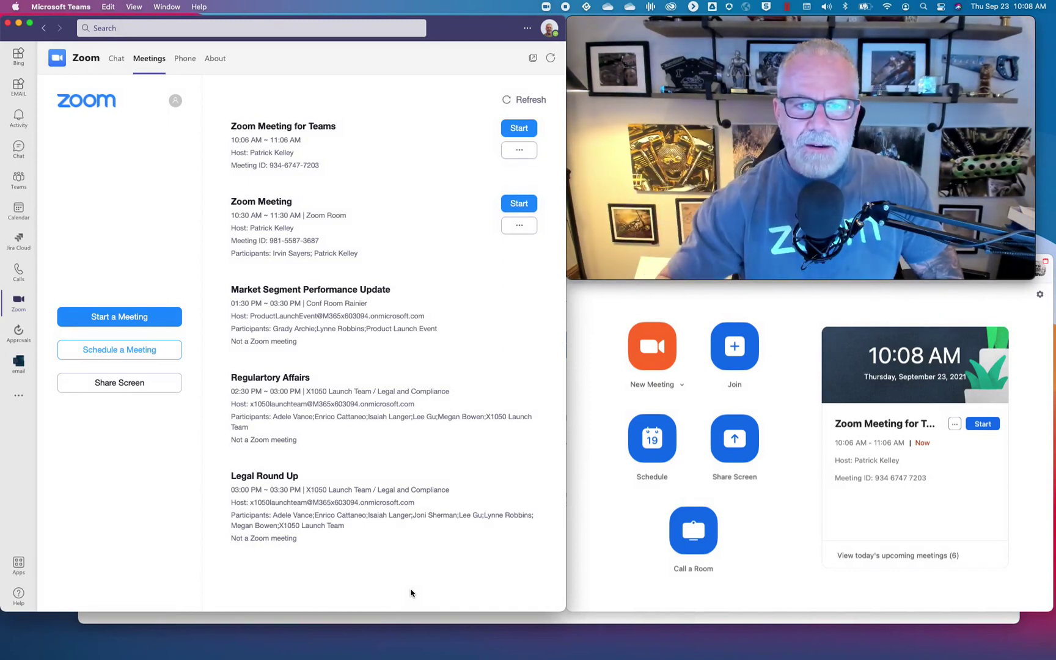
# Confirm the Zoom Meeting appears on Thursday the 23rd in the calendar, then reopen Zoom.
pyautogui.click(19, 223)
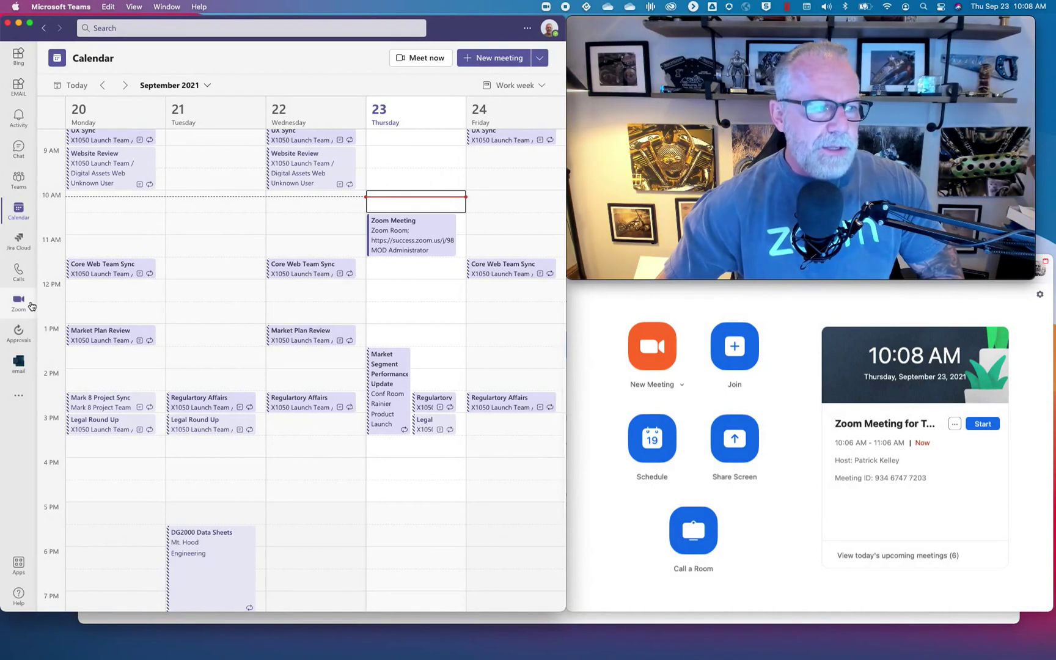
pyautogui.click(18, 301)
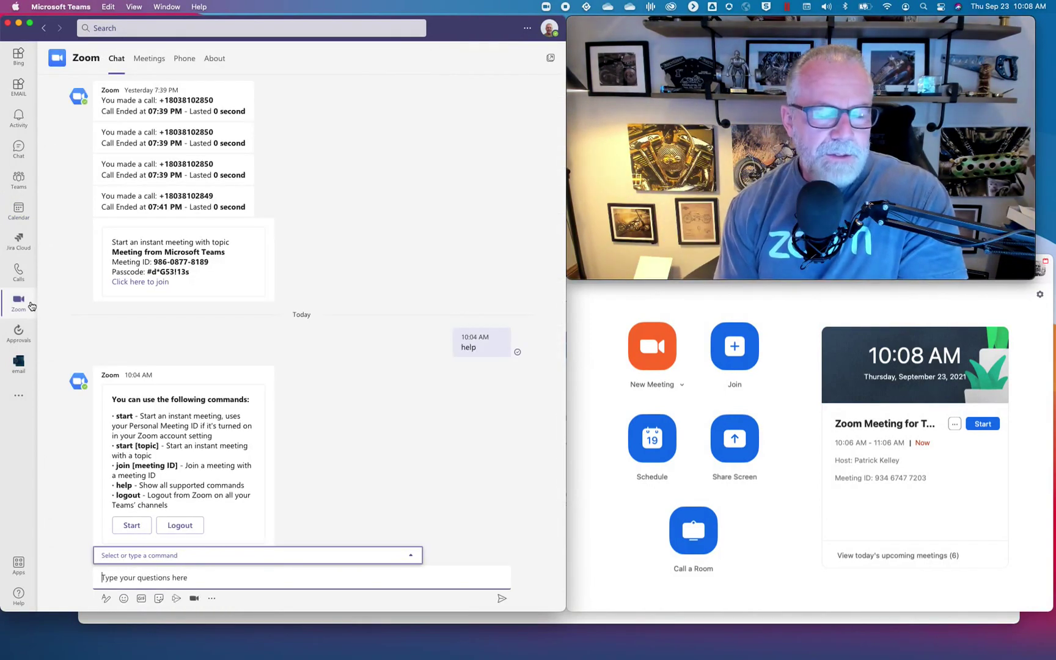
# View the Zoom meetings list, then switch to Chat to open a one-on-one conversation.
pyautogui.click(159, 65)
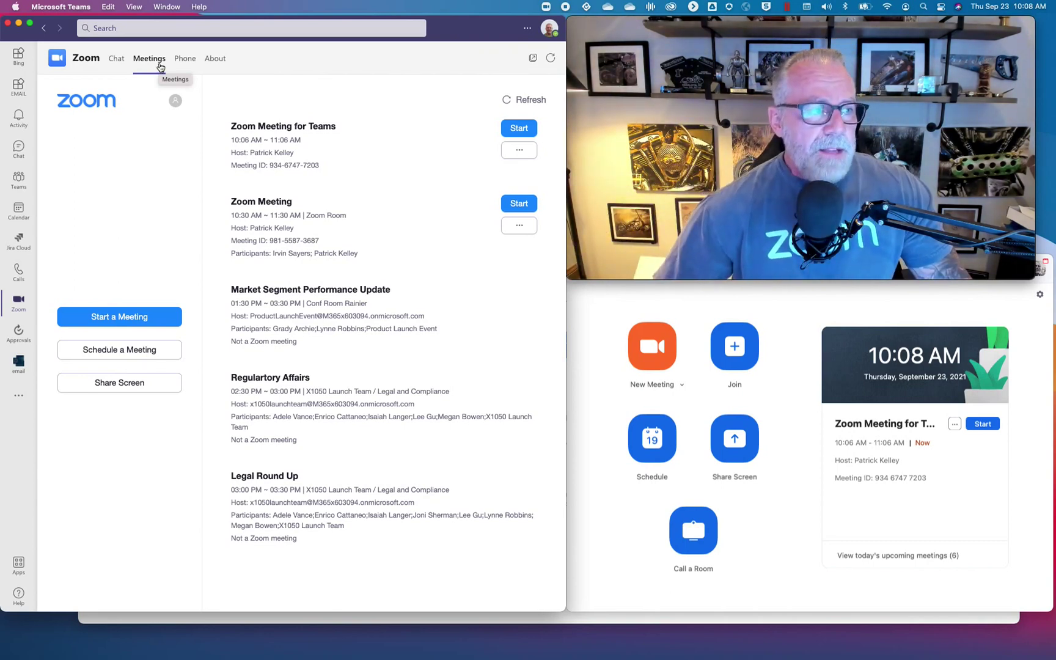
pyautogui.click(18, 149)
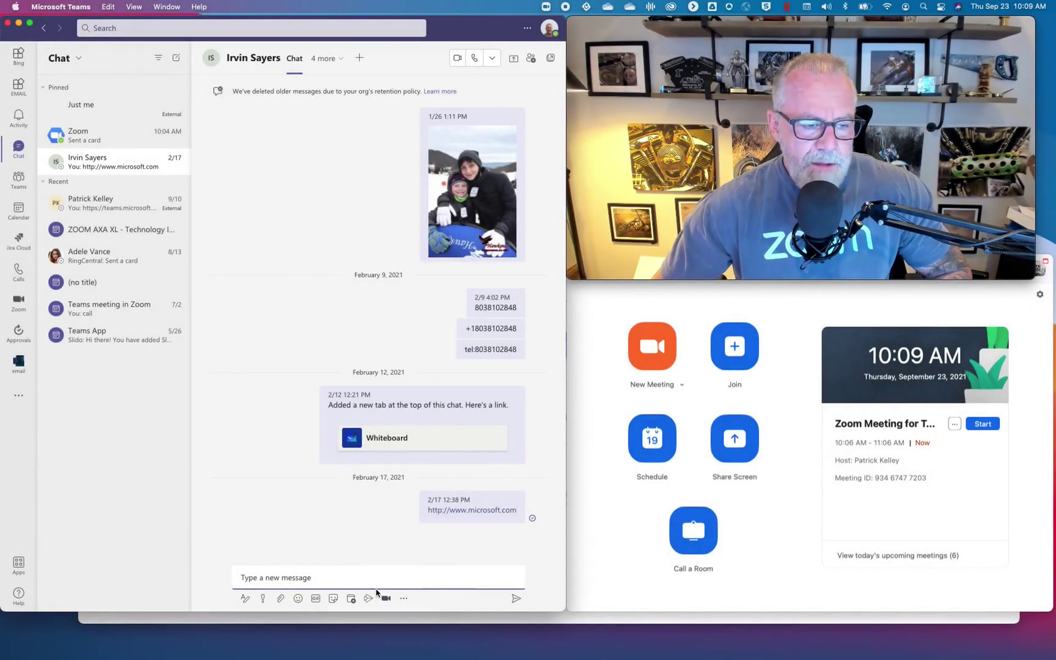
# Check the Zoom options in the message toolbar, then open Team Bentley's General channel.
pyautogui.click(386, 599)
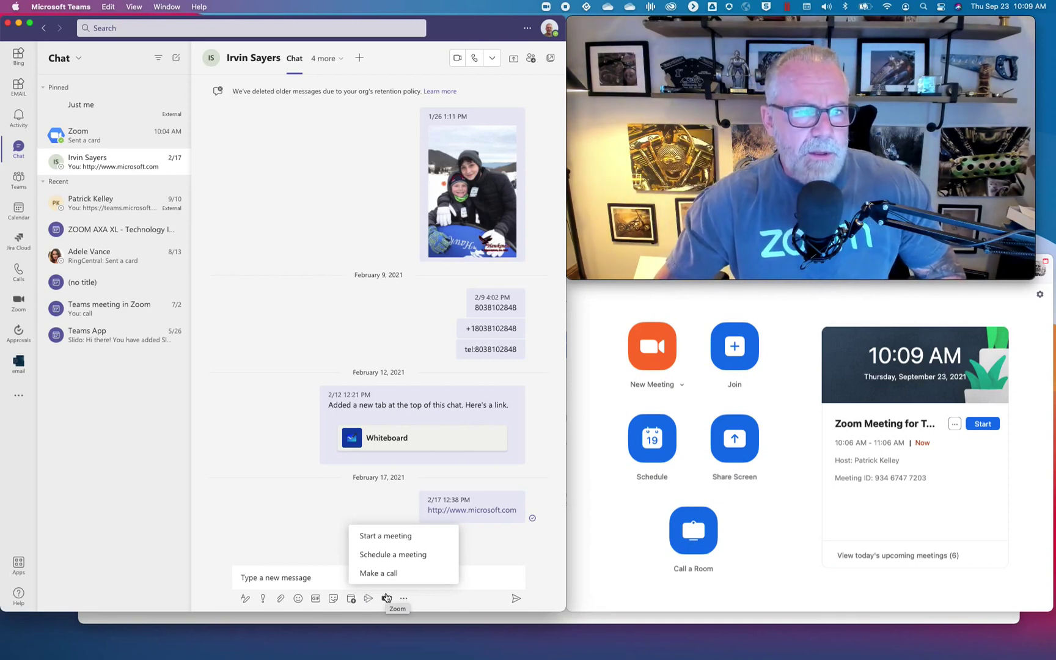
pyautogui.click(19, 179)
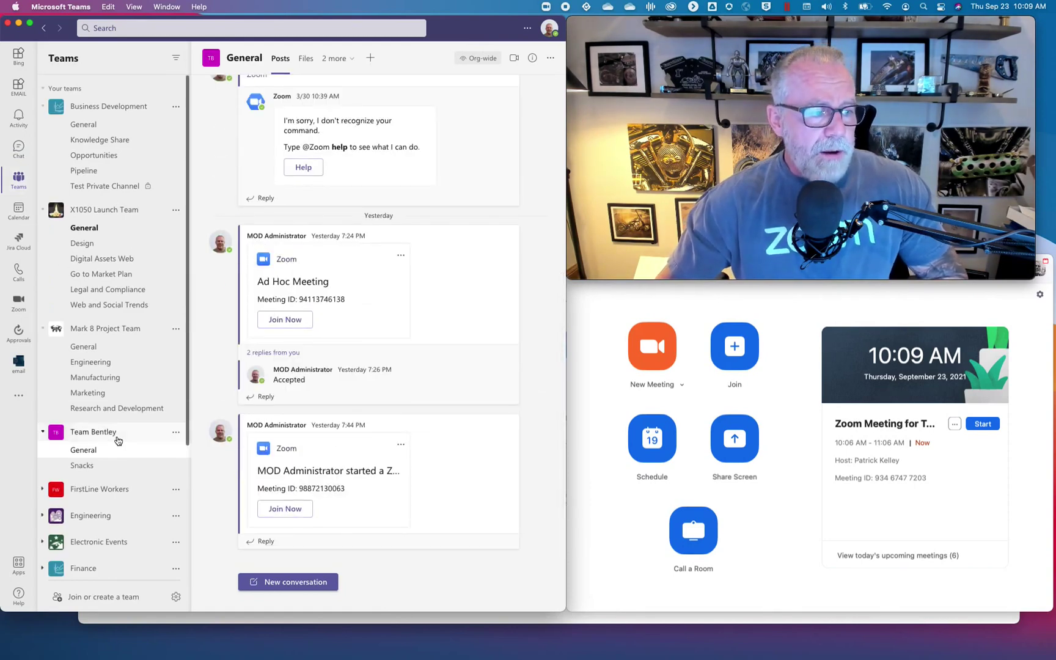
# Start a new General channel post and choose Zoom's Start a meeting option from the compose toolbar.
pyautogui.click(533, 58)
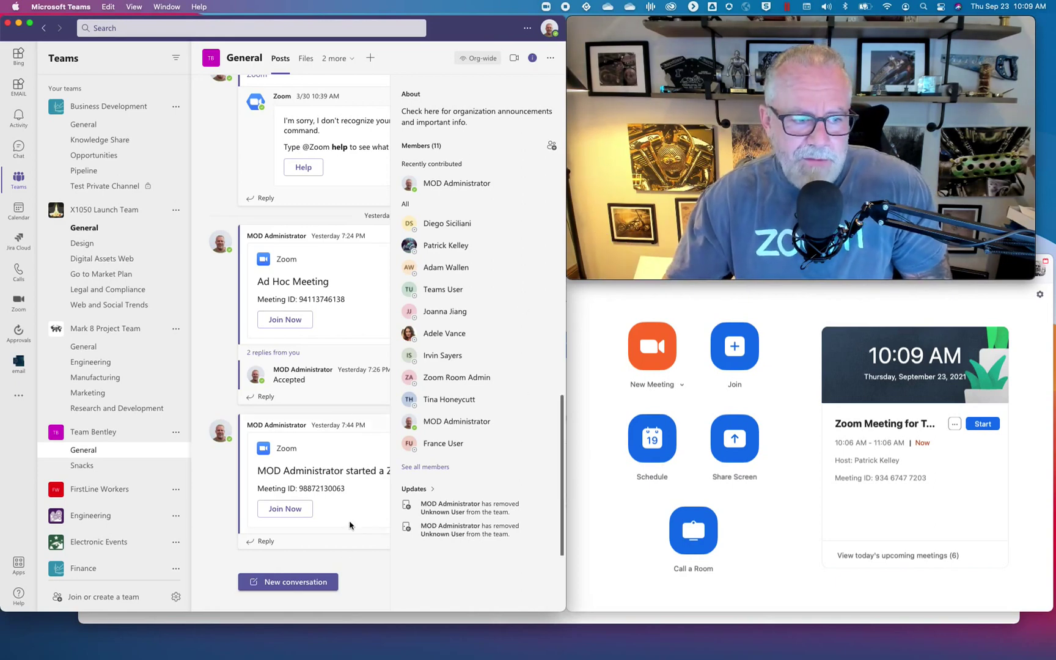
pyautogui.click(330, 581)
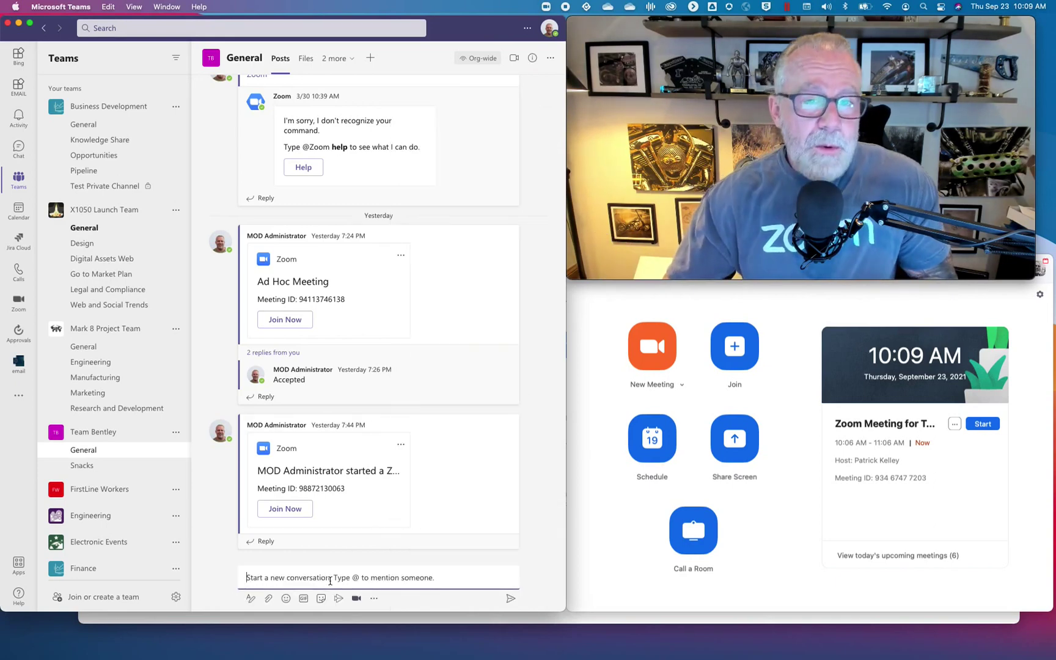
pyautogui.click(357, 599)
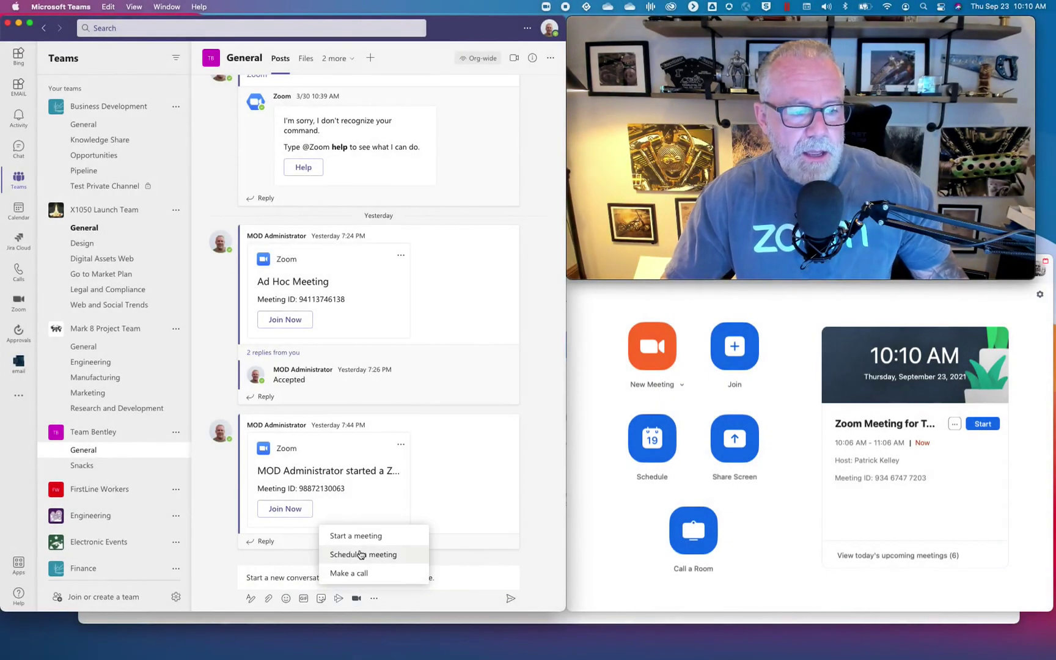
pyautogui.click(360, 541)
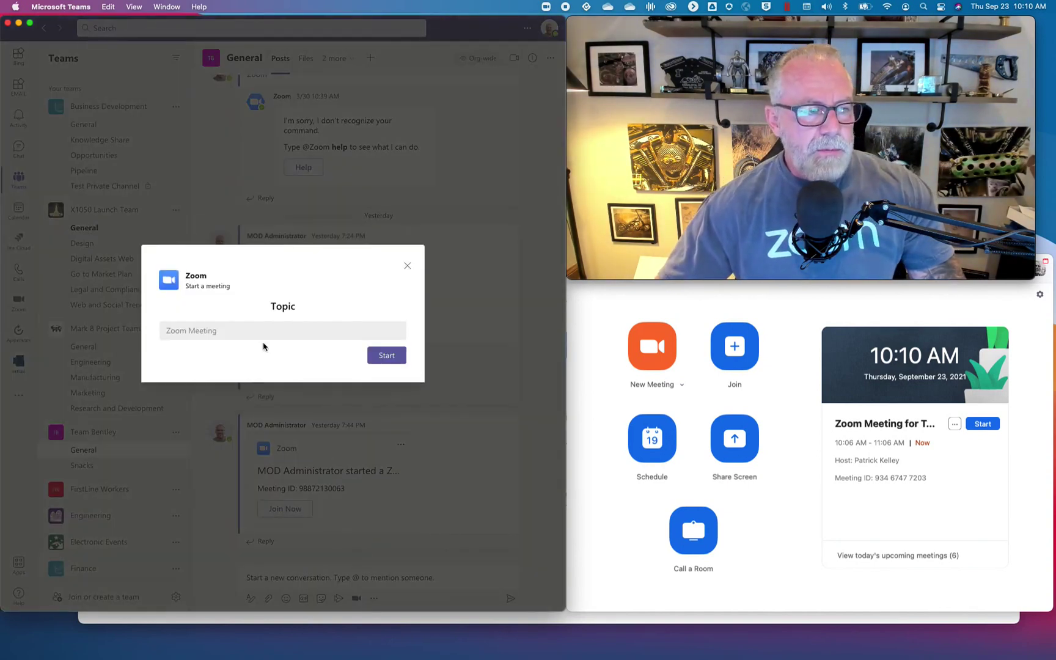
# Enter 'Ad Hoc Meeting' as the Zoom meeting topic and start it.
pyautogui.click(261, 333)
pyautogui.write('Ad Hoc Meeting')
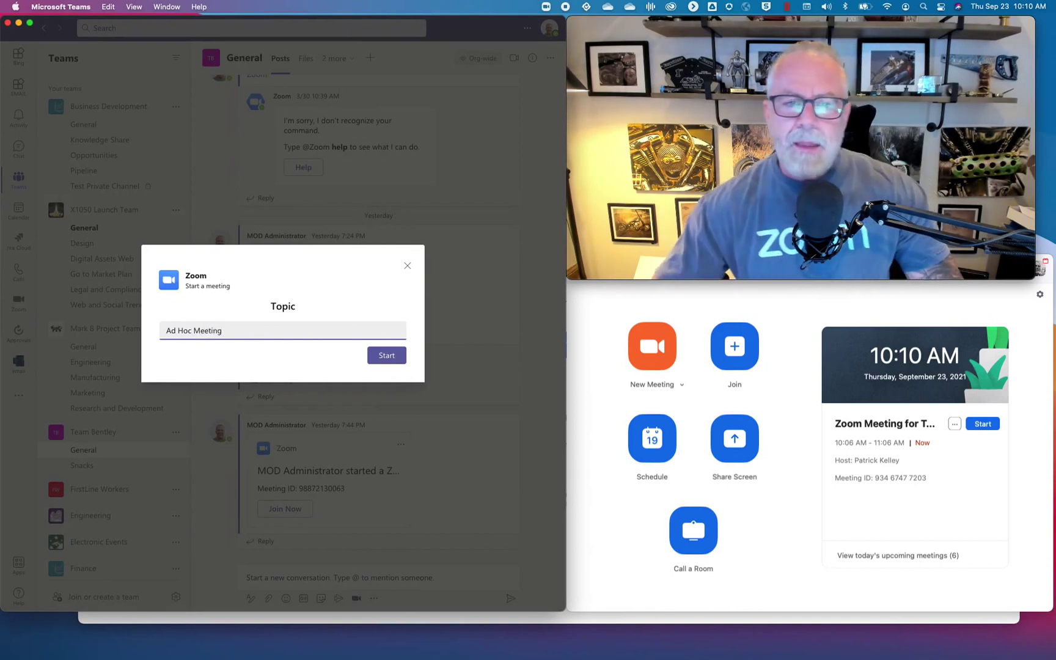
pyautogui.click(378, 360)
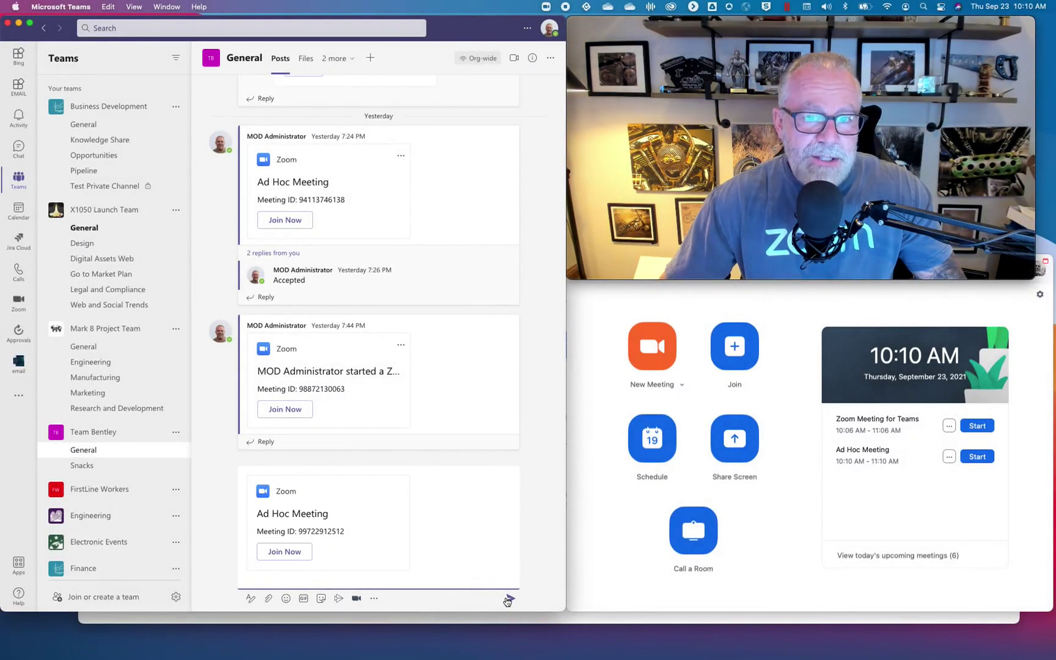
# Send the Ad Hoc Meeting card to the General channel.
pyautogui.click(509, 599)
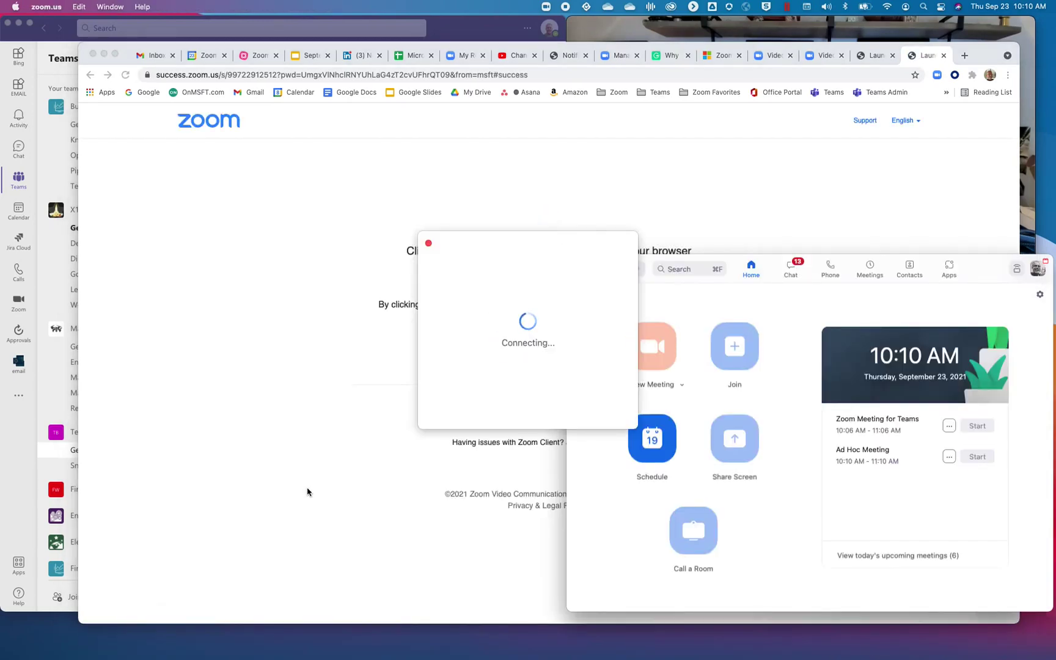
# Switch to the Zoom meeting window and choose End Meeting for All.
pyautogui.click(768, 29)
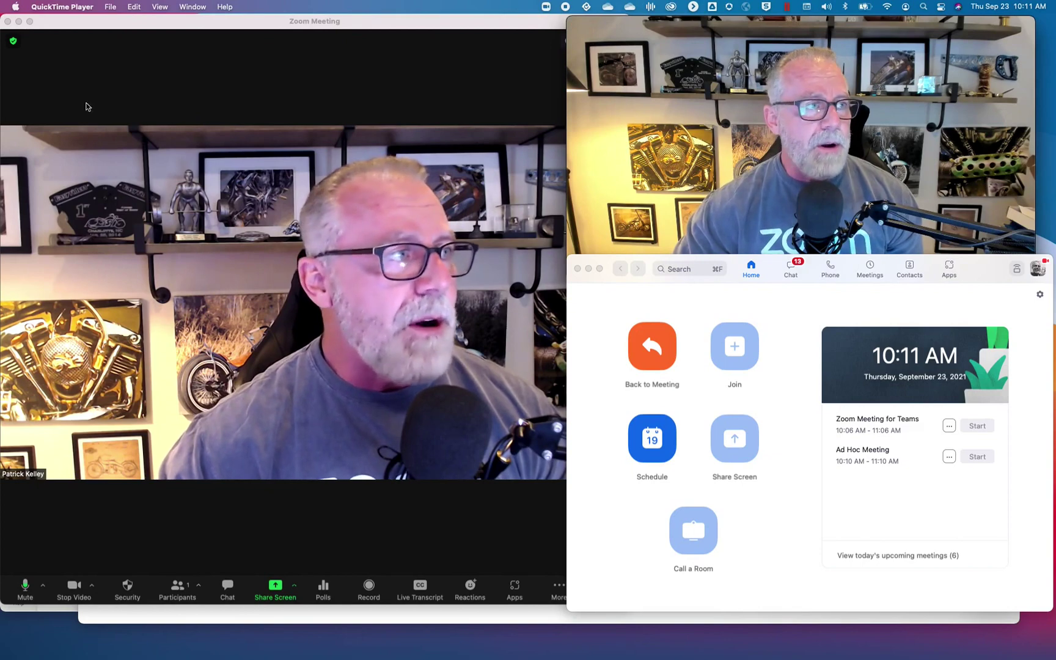
pyautogui.click(428, 428)
pyautogui.click(612, 591)
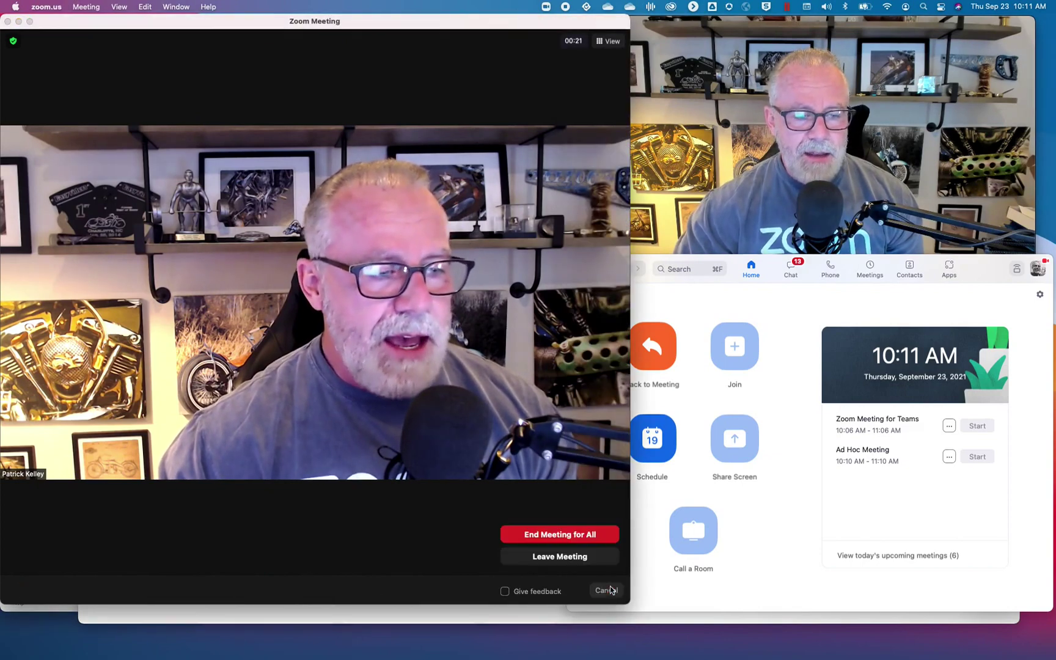
pyautogui.click(586, 537)
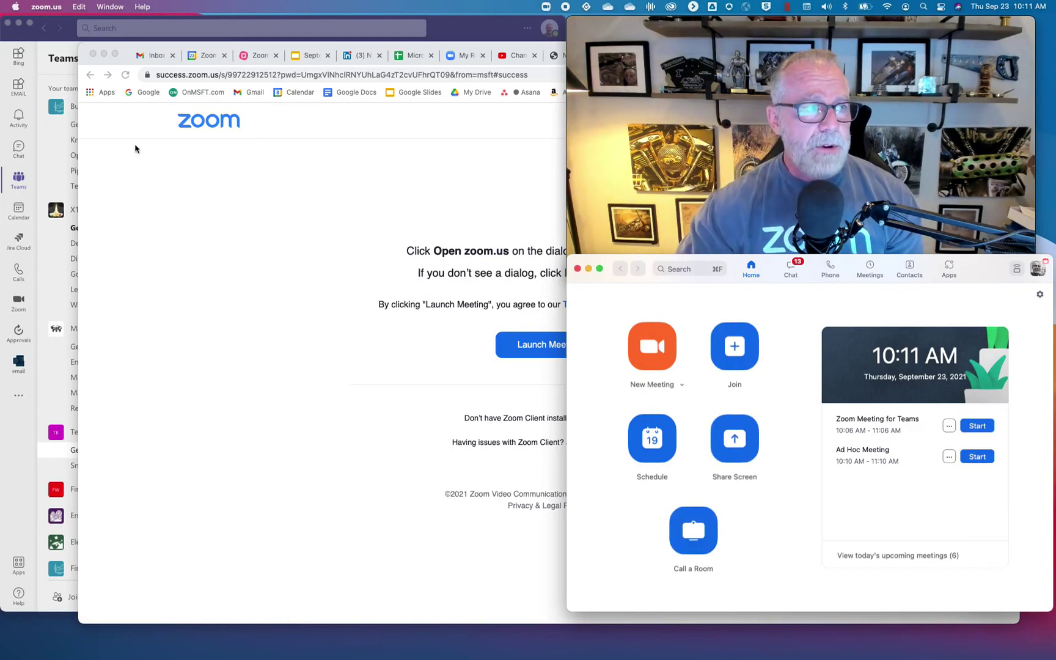
# Back in Teams, schedule a 10:30–11:30 AM Zoom meeting with Conf Room Stevens booked, and save it.
pyautogui.click(73, 24)
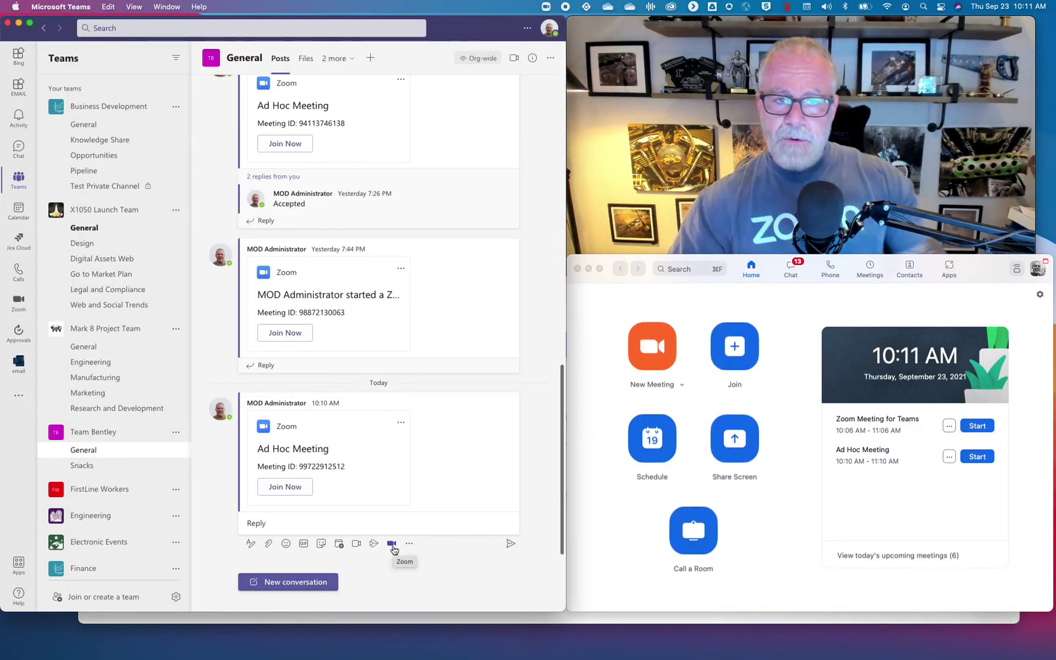
pyautogui.click(393, 547)
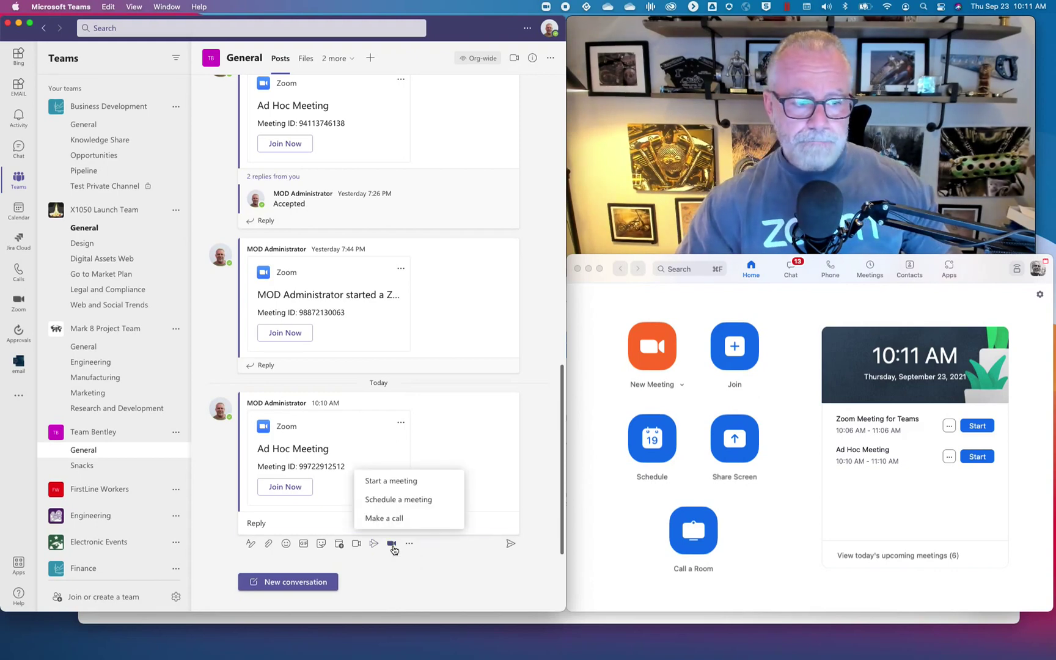
pyautogui.click(402, 500)
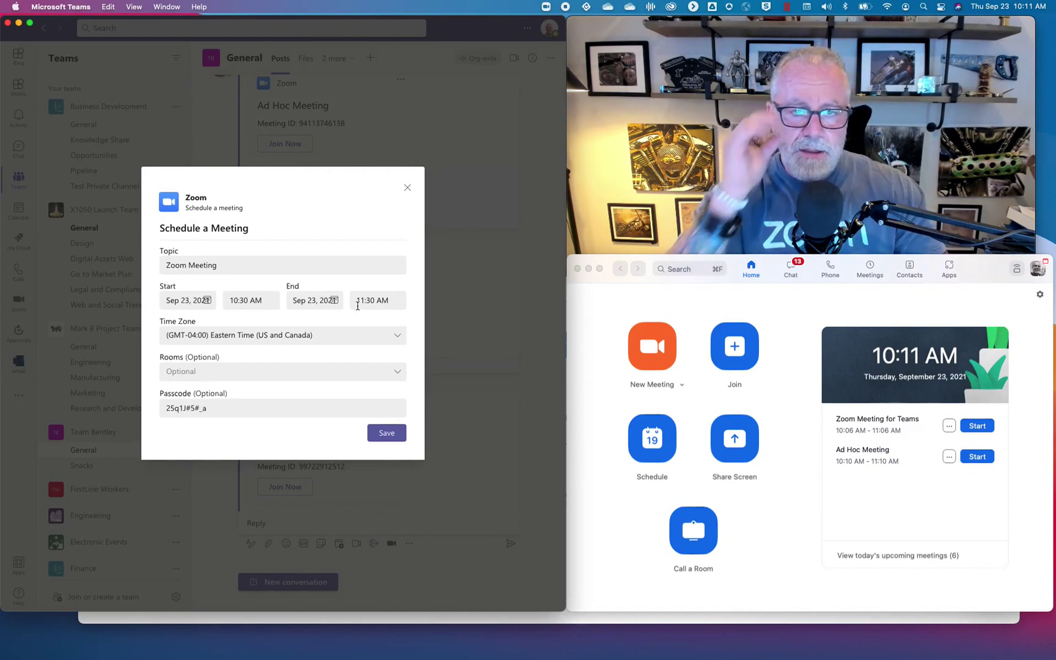
pyautogui.click(316, 372)
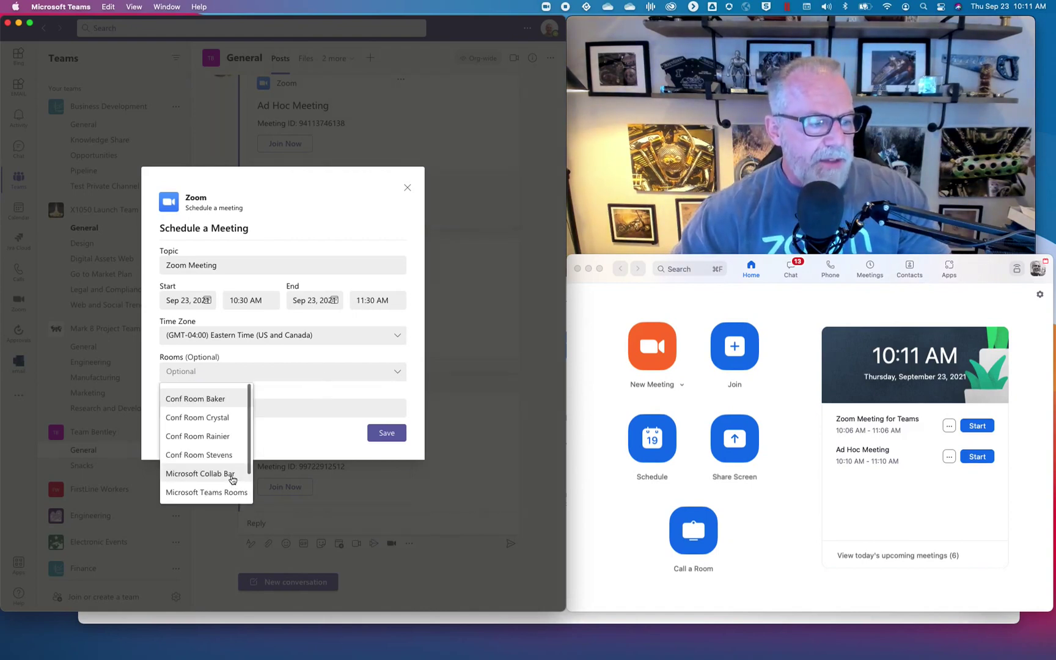
pyautogui.click(222, 456)
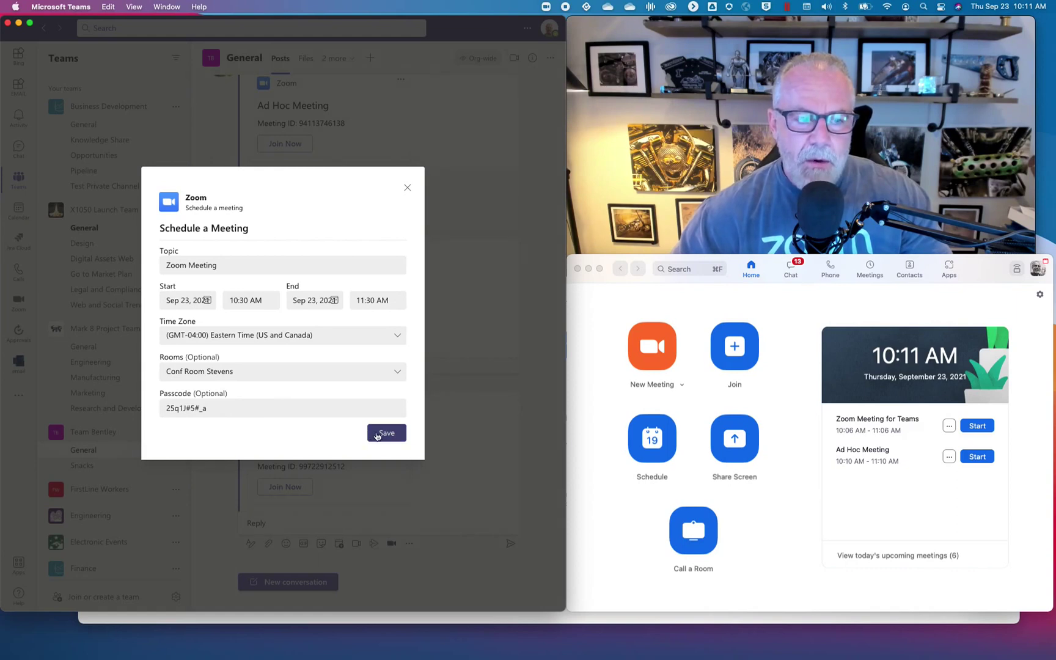
pyautogui.click(384, 434)
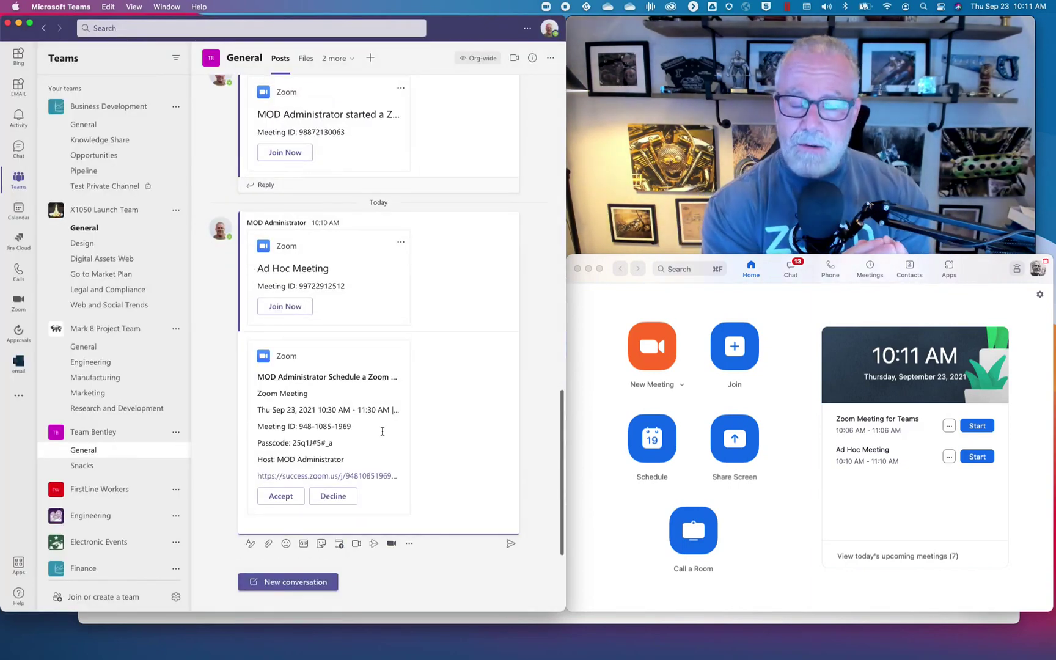
# Post the 10:30–11:30 AM Zoom Meeting card and accept the invitation.
pyautogui.click(509, 546)
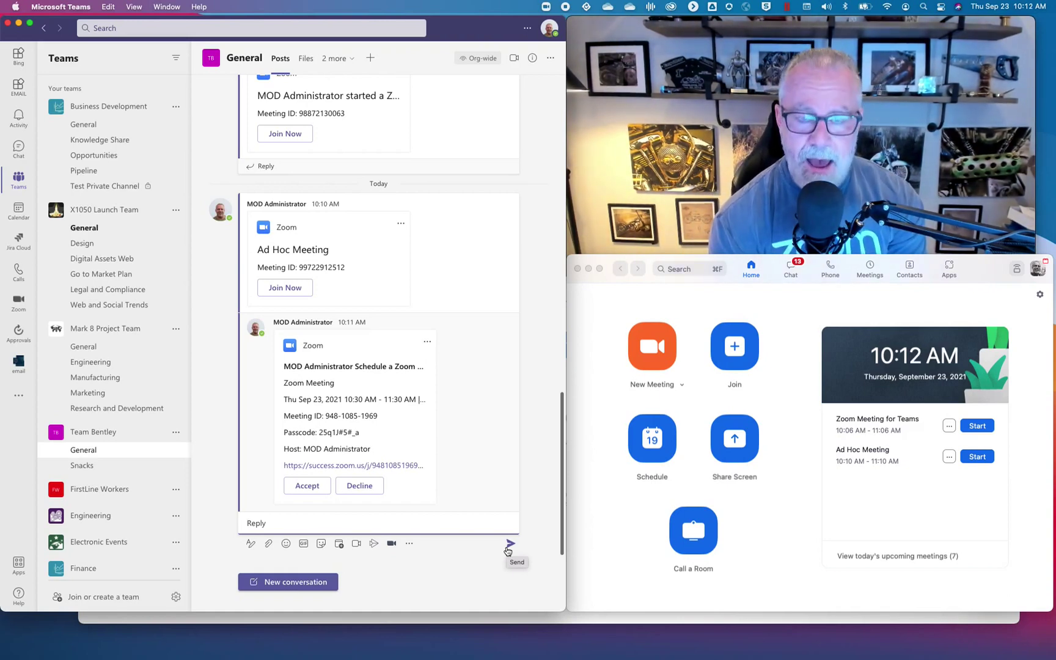
pyautogui.click(307, 485)
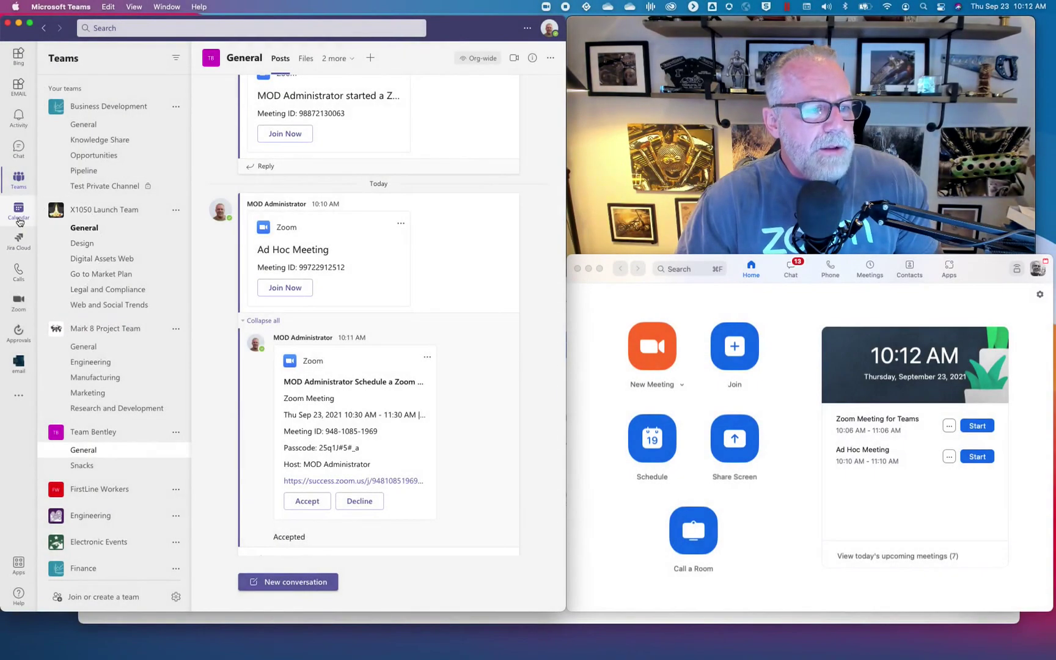
# Check both Zoom meetings on Thursday the 23rd in Calendar, then return to the Zoom app chat.
pyautogui.click(18, 211)
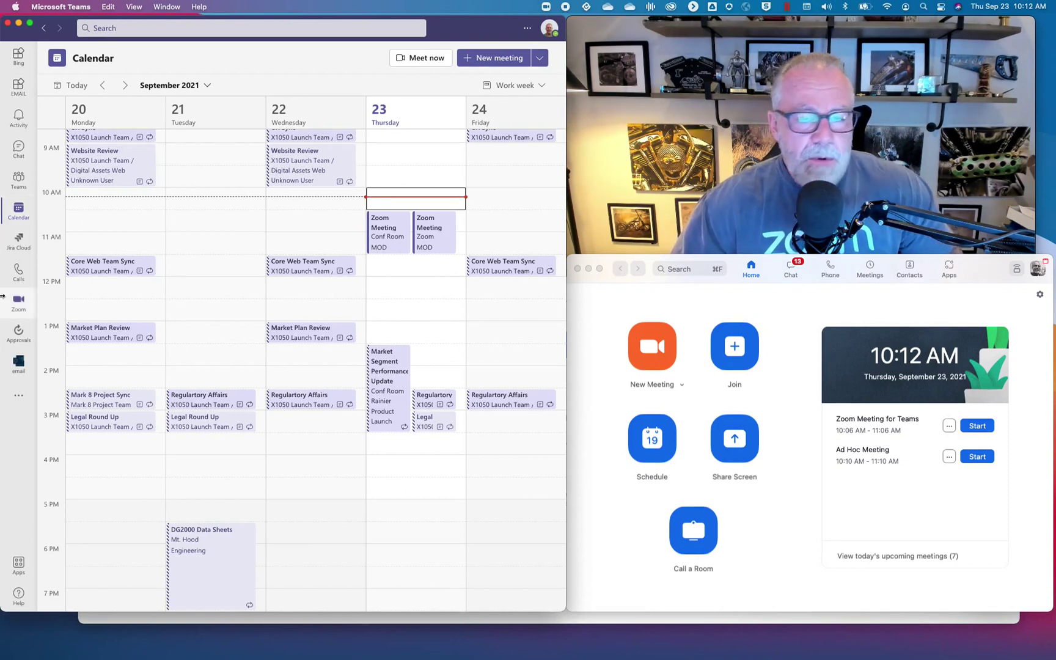
pyautogui.click(18, 304)
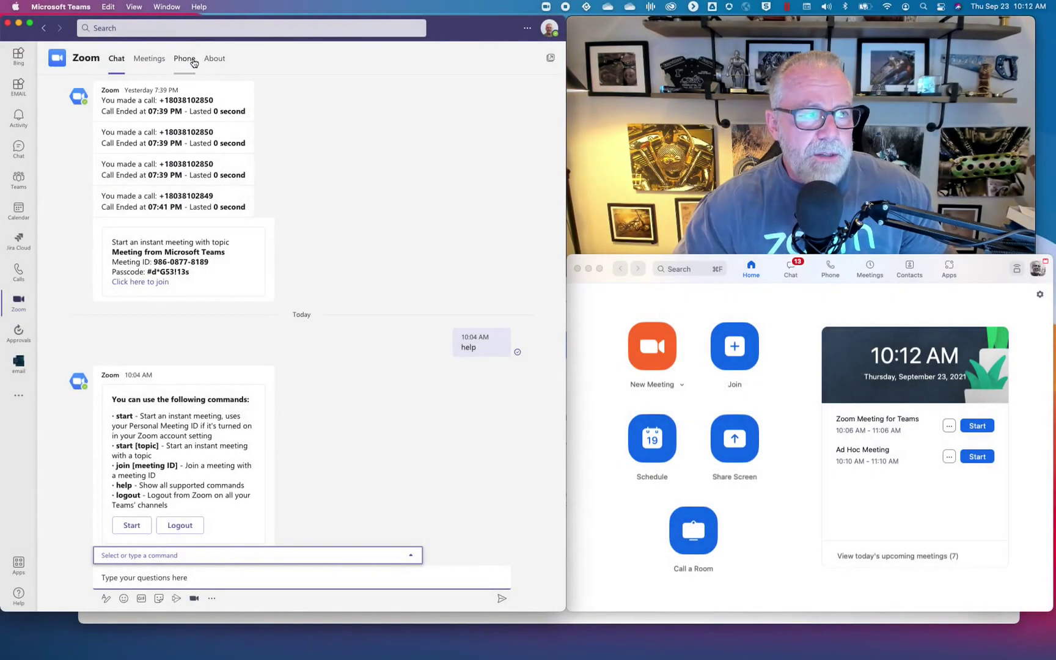
# Open Zoom Phone's call history, check the latest call's options, then show the voicemail list.
pyautogui.click(192, 61)
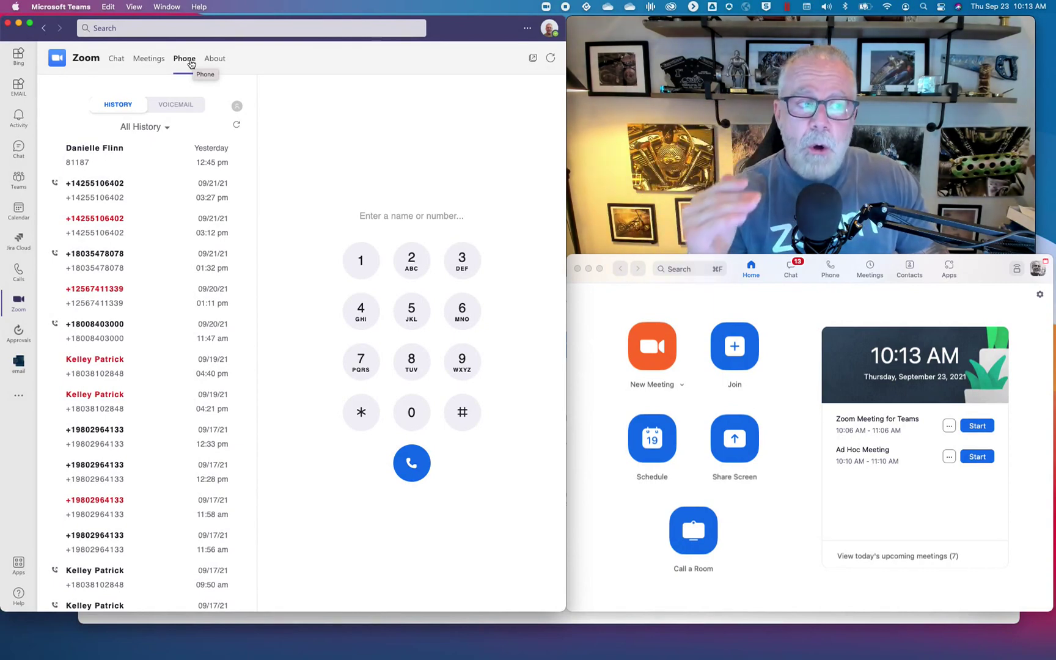
pyautogui.moveTo(160, 205)
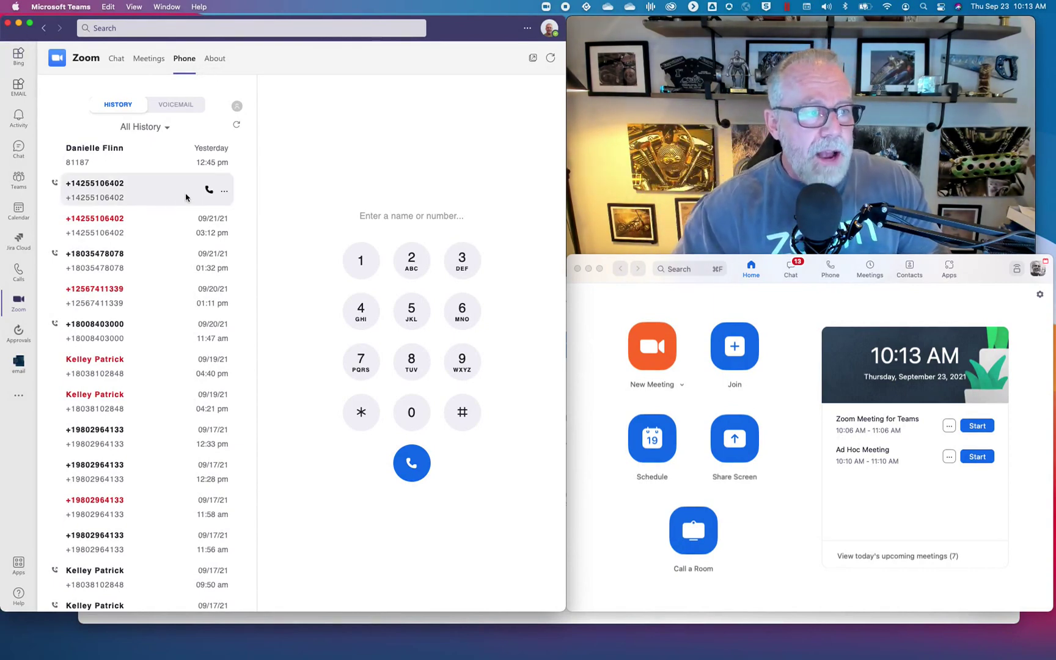
pyautogui.click(224, 194)
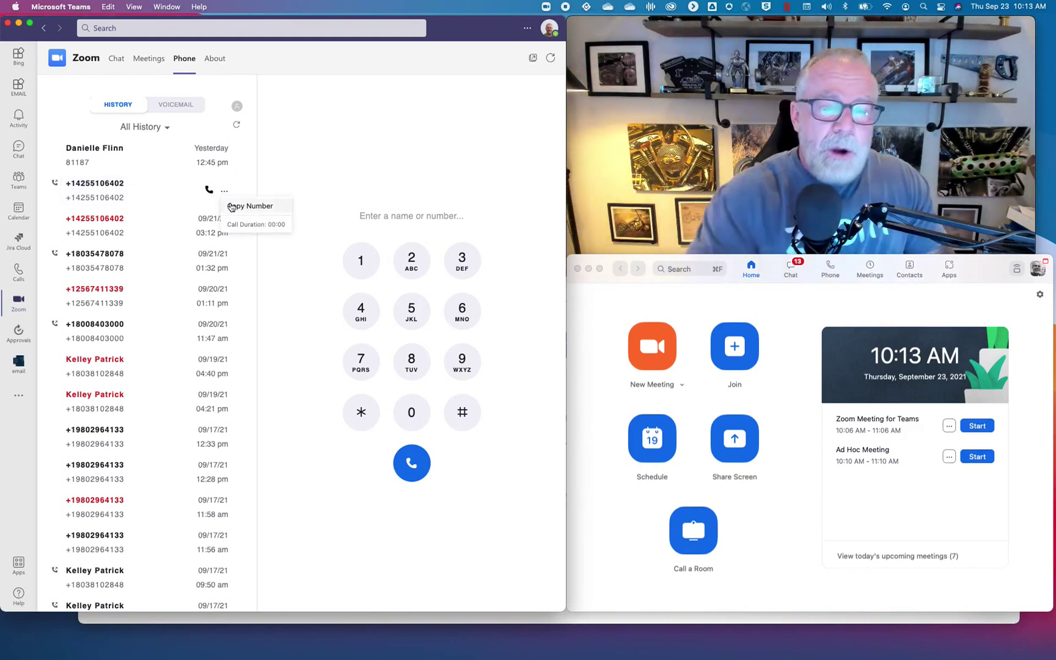
pyautogui.click(231, 207)
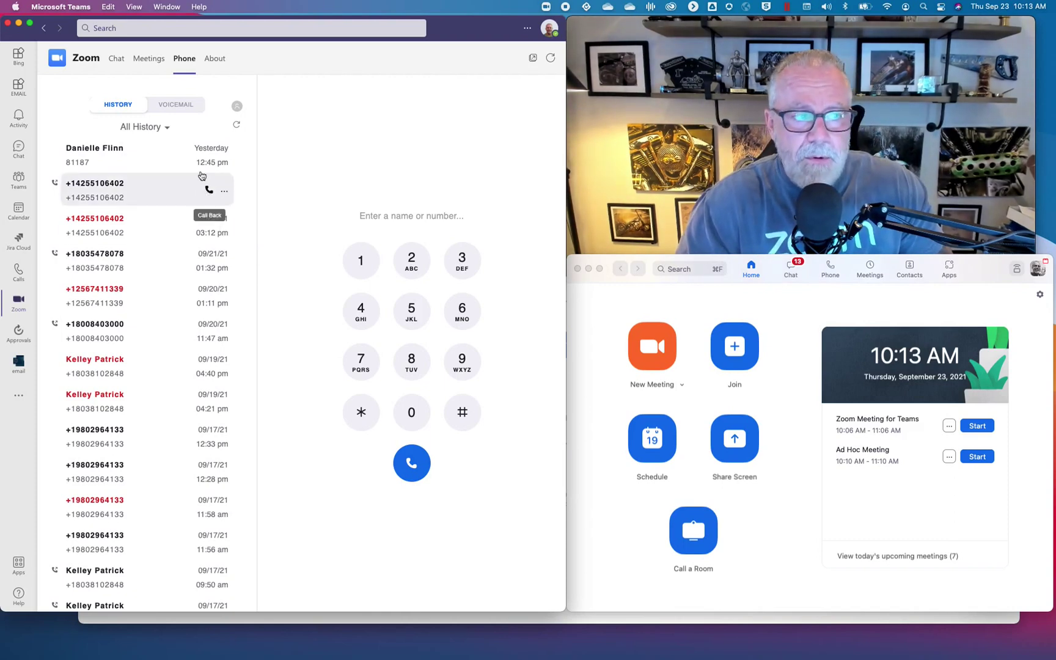
pyautogui.click(166, 106)
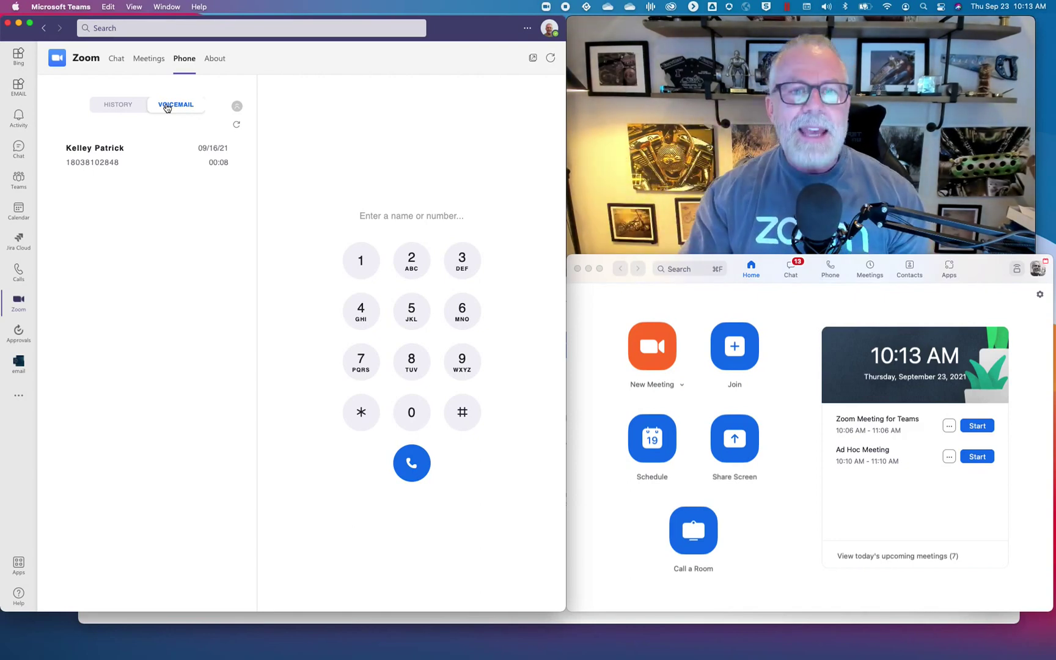
# Play the 8-second voicemail dated 09/16/21.
pyautogui.moveTo(184, 155)
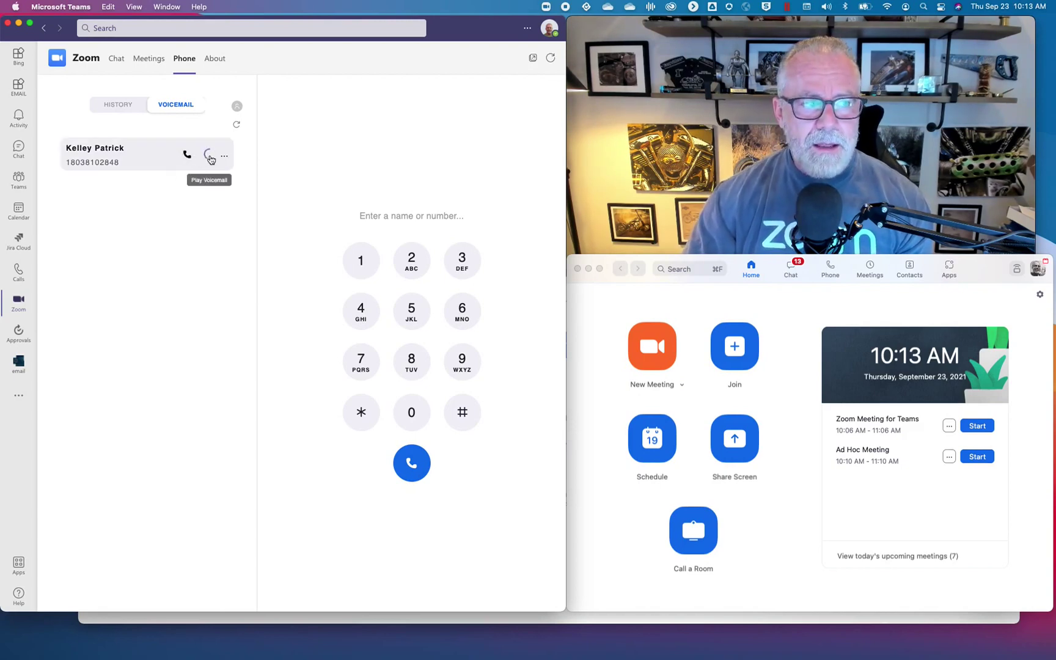
pyautogui.click(210, 156)
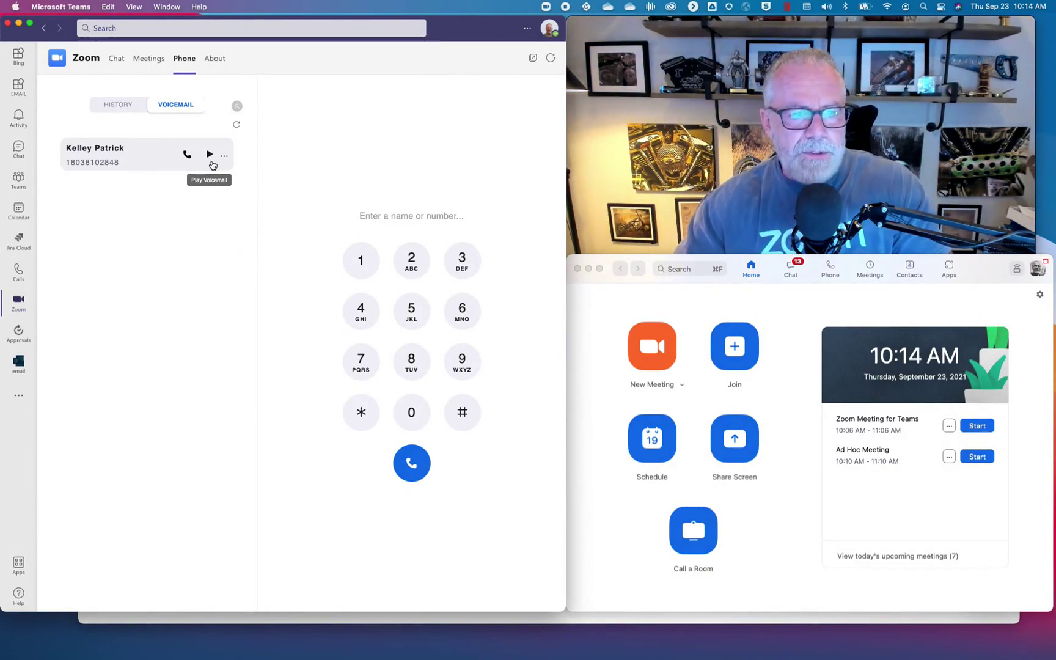
# Enter the caller's phone number in the Zoom Phone dialer, clear it, then search by the caller's name.
pyautogui.click(436, 223)
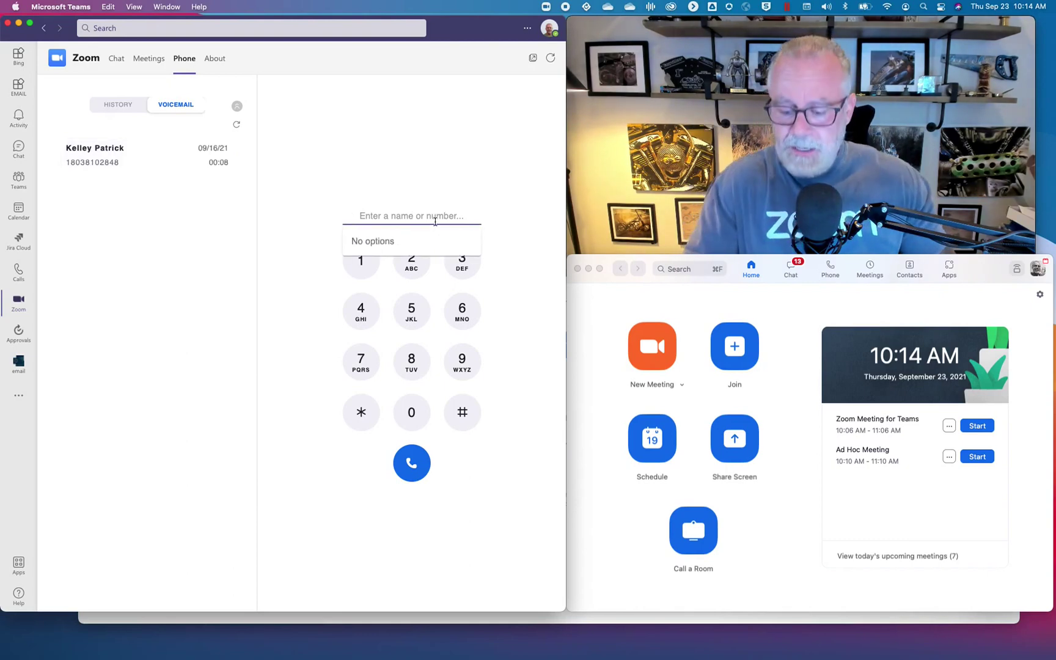
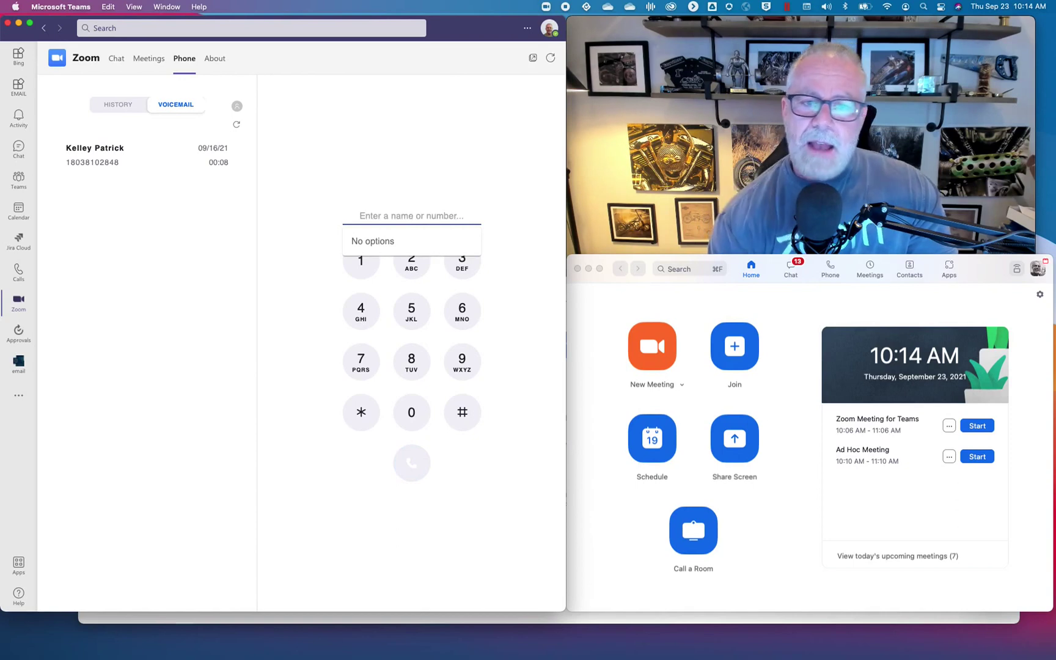
pyautogui.write('patrick')
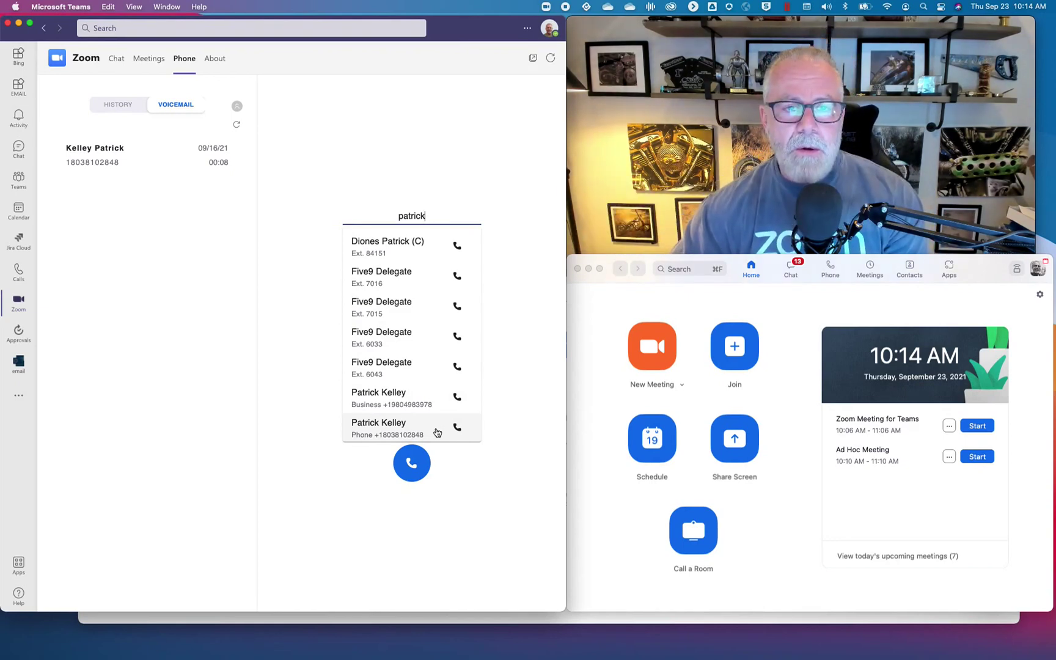
pyautogui.click(223, 263)
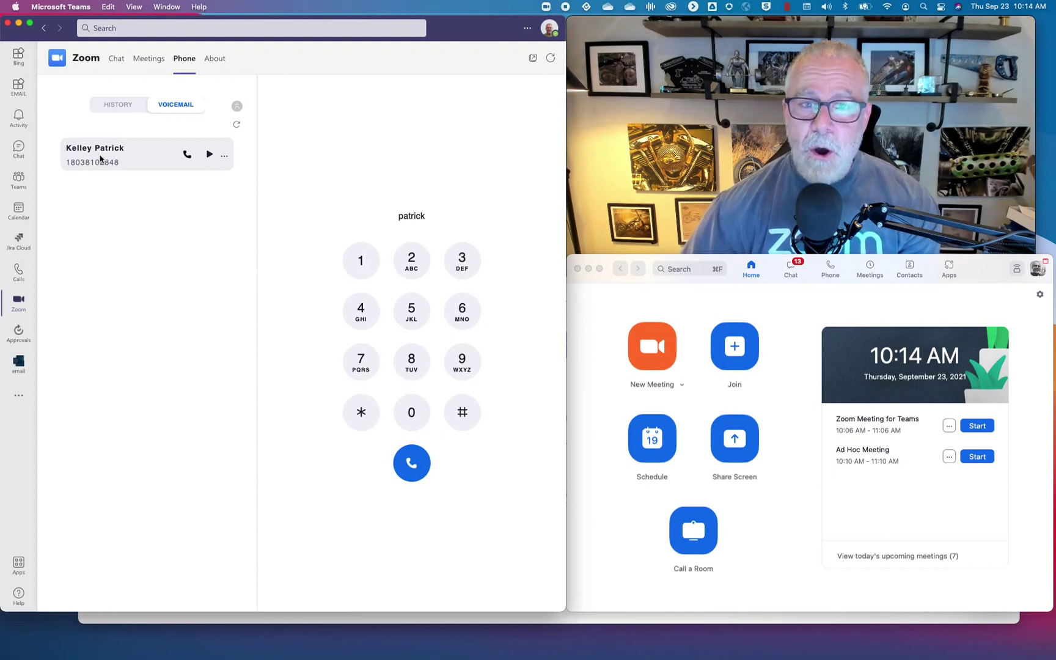
# Return the voicemail caller's call from Zoom Phone so it starts ringing.
pyautogui.click(188, 155)
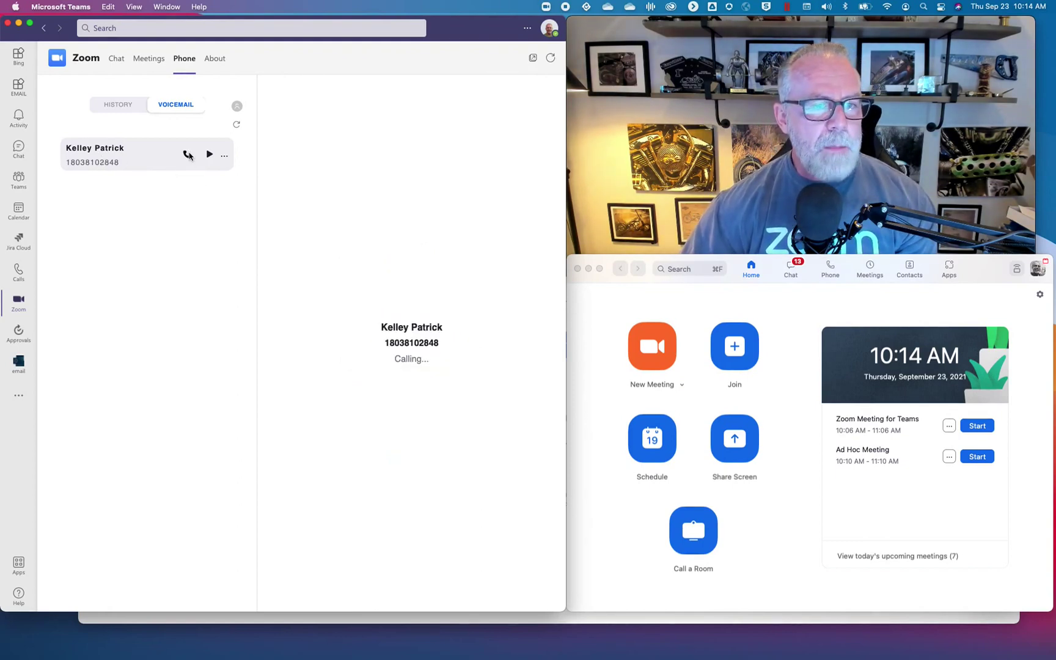